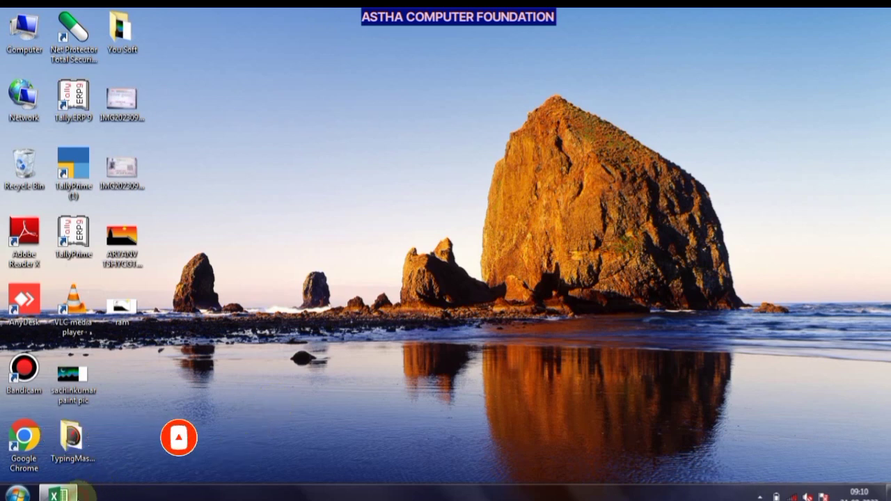
# - Bring the Patient Hospital Bill workbook up in Excel from the taskbar
pyautogui.click(57, 494)
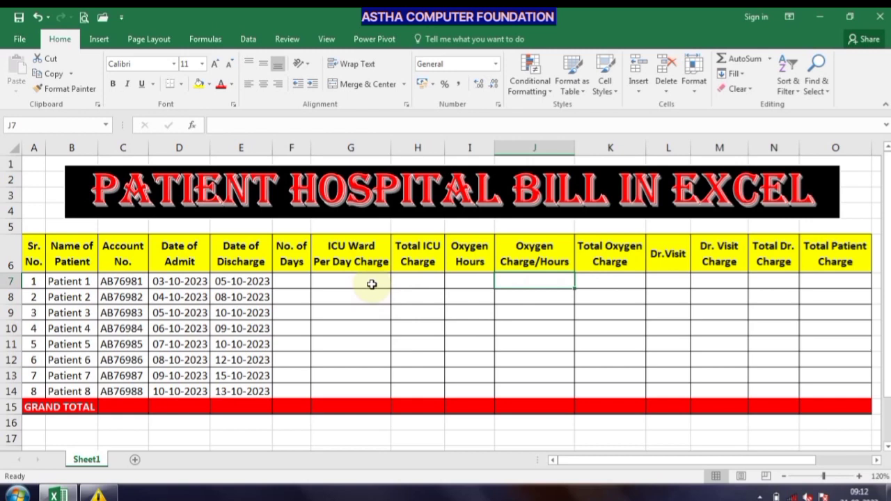
# - Enter =E7-D7 in F7 and fill it down to F14 for all eight patients
pyautogui.click(295, 281)
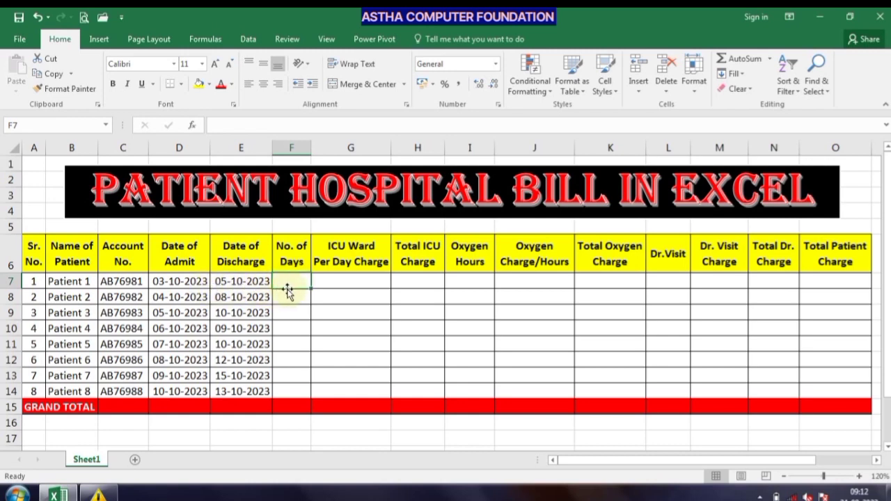
pyautogui.write('=')
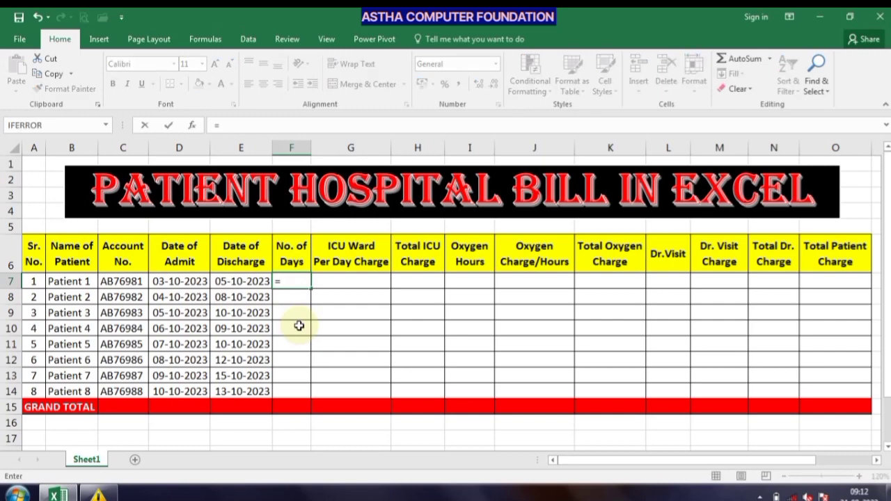
pyautogui.press('Left')
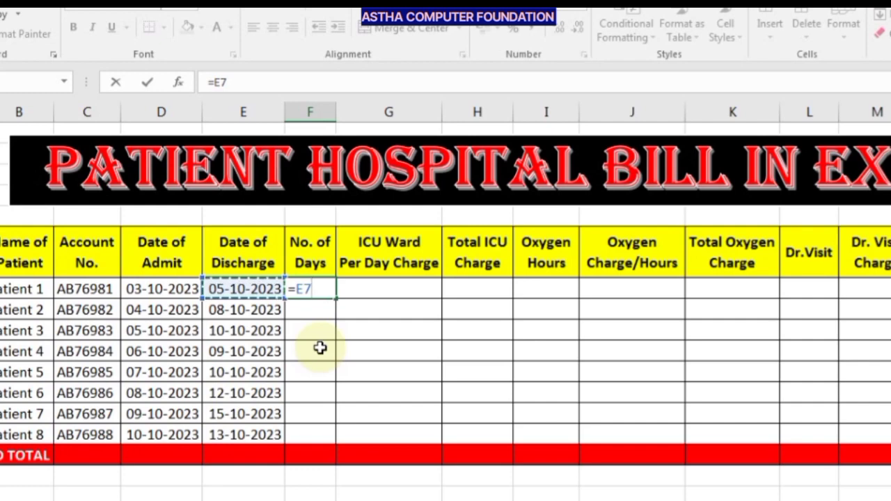
pyautogui.write('-')
pyautogui.press('Left')
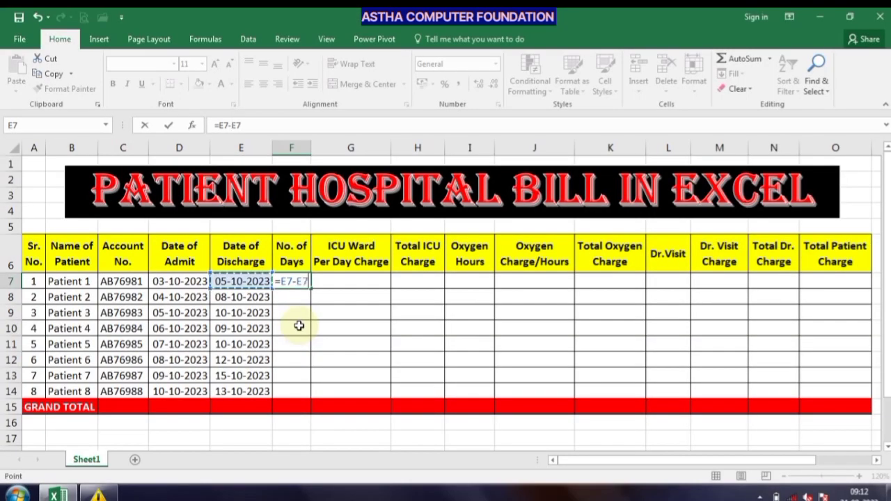
pyautogui.press('Left')
pyautogui.press('Return')
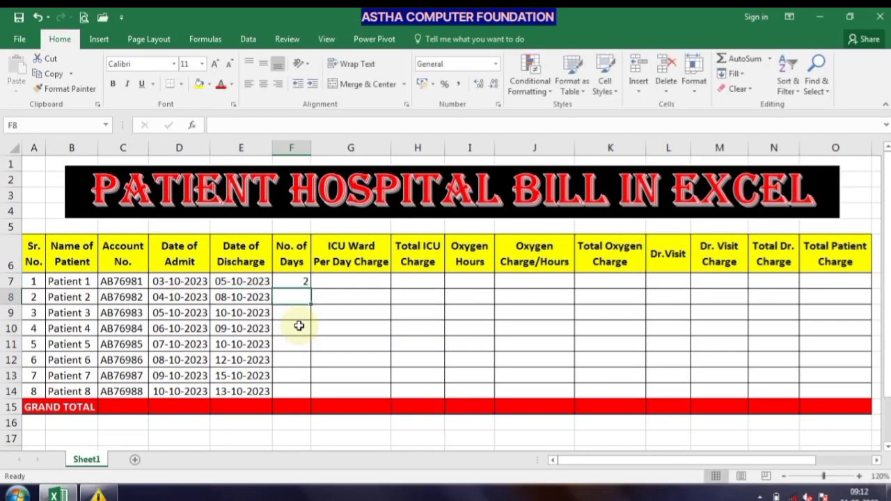
pyautogui.press('Up')
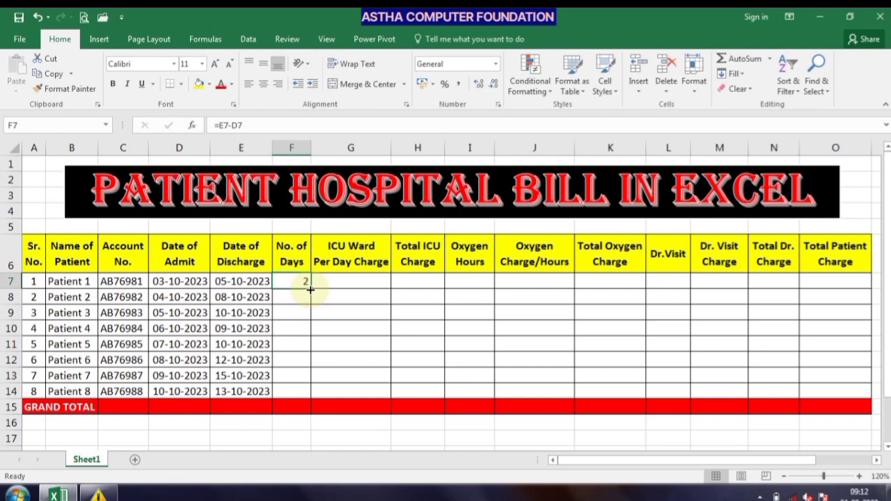
pyautogui.moveTo(310, 289); pyautogui.dragTo(304, 393)
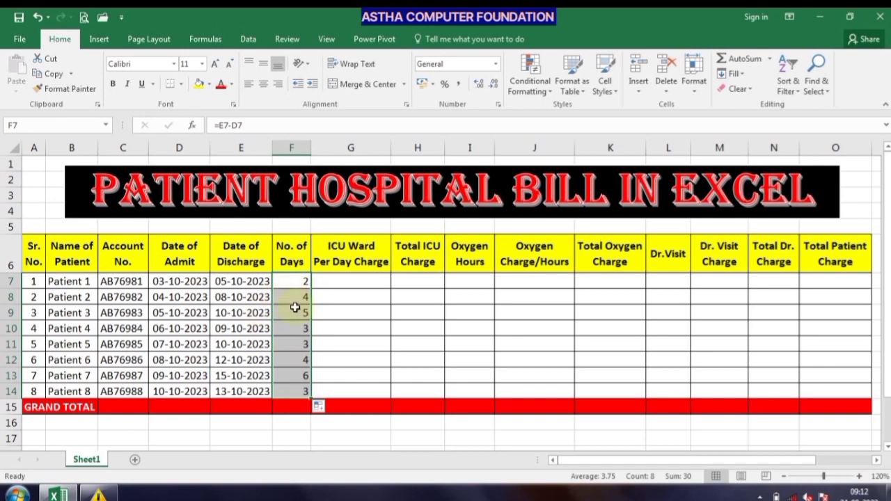
pyautogui.click(357, 280)
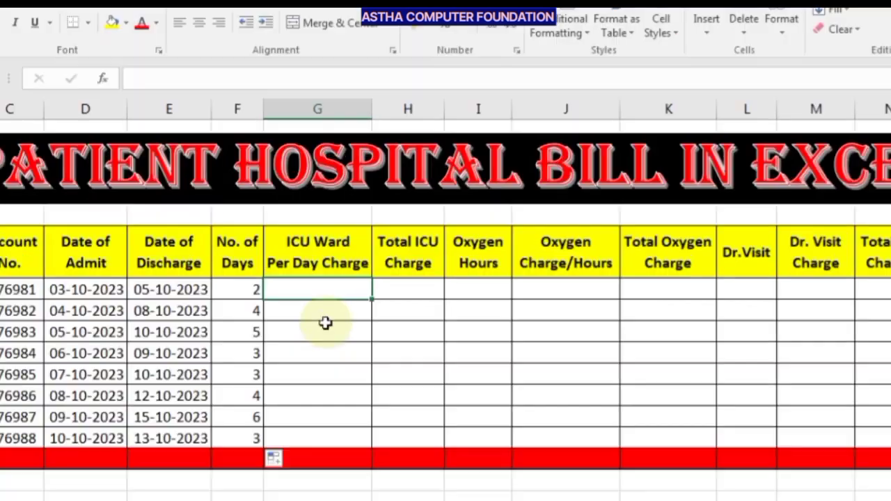
# - Enter 1200 in G7 and fill it down through G14
pyautogui.write('12')
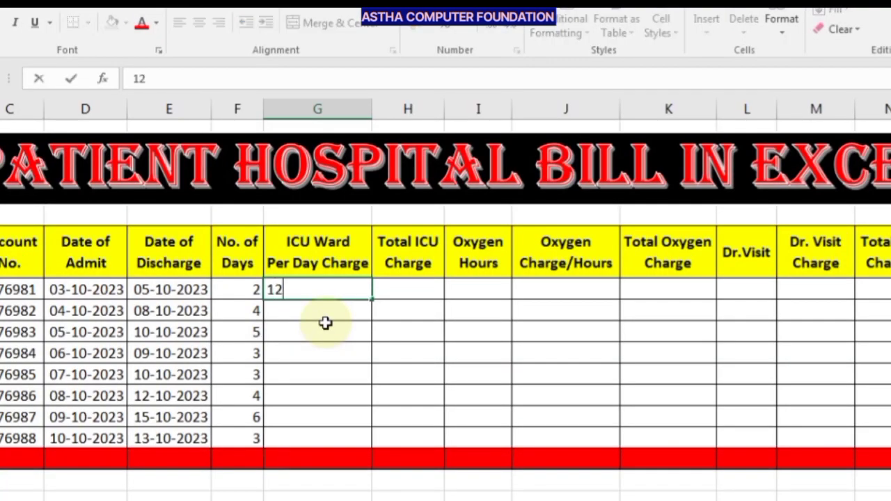
pyautogui.write('00')
pyautogui.press('Return')
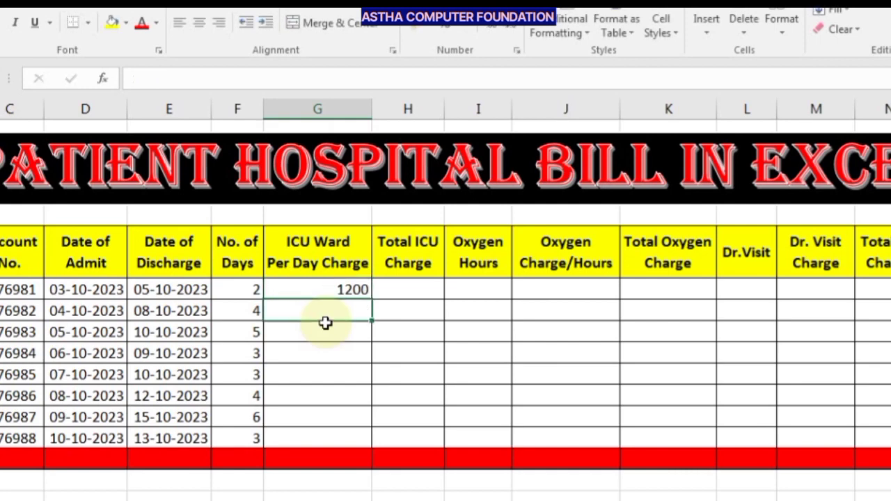
pyautogui.click(328, 293)
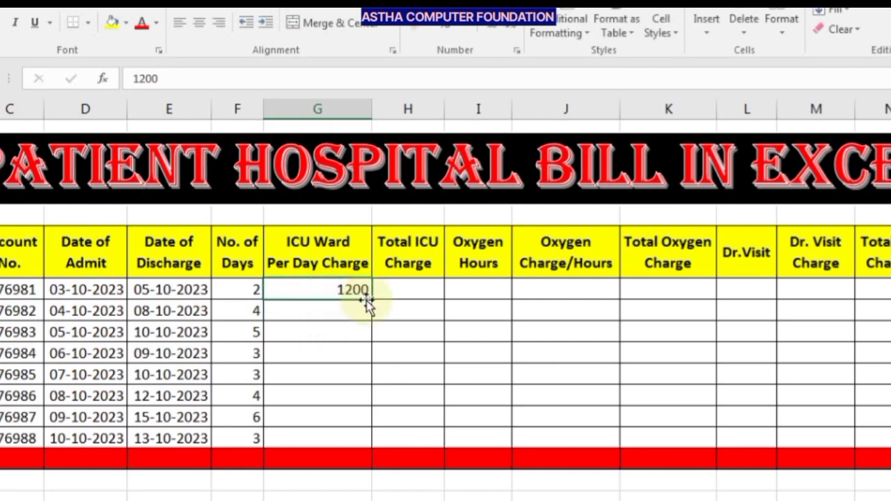
pyautogui.moveTo(371, 301); pyautogui.dragTo(362, 445)
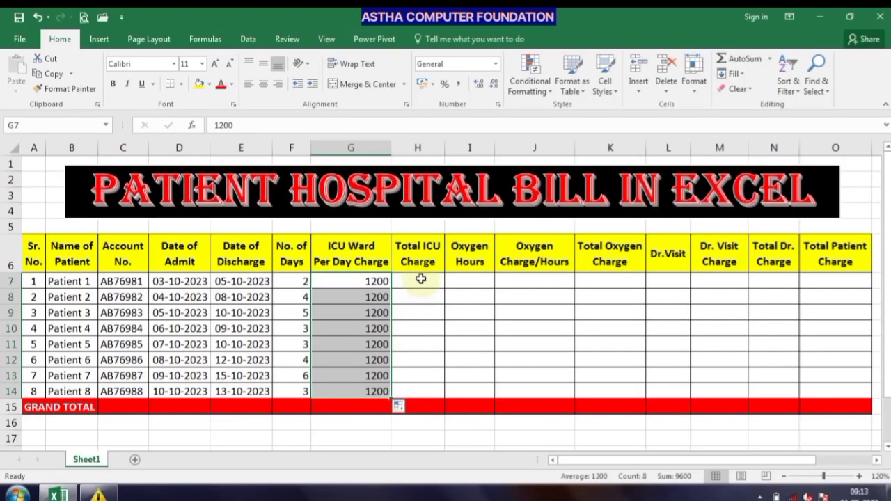
pyautogui.click(422, 279)
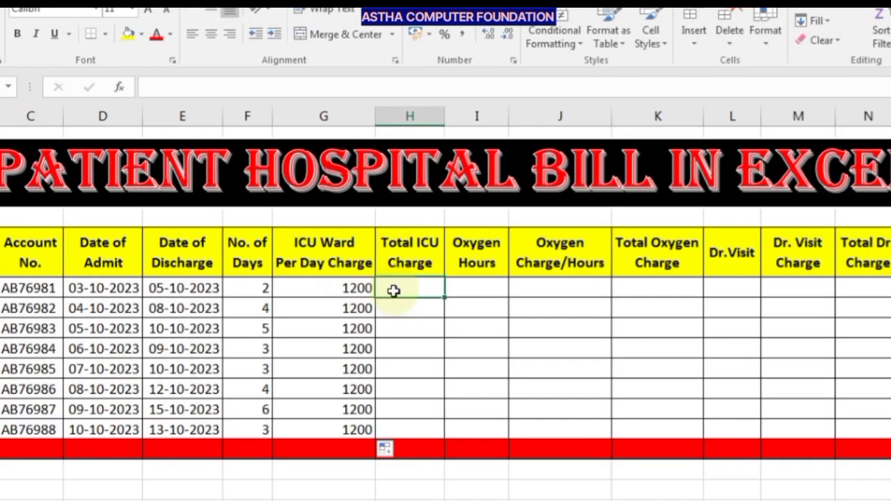
# - Enter =F7*G7 in H7 and fill it down to H14, giving 2400 through 7200
pyautogui.write('=')
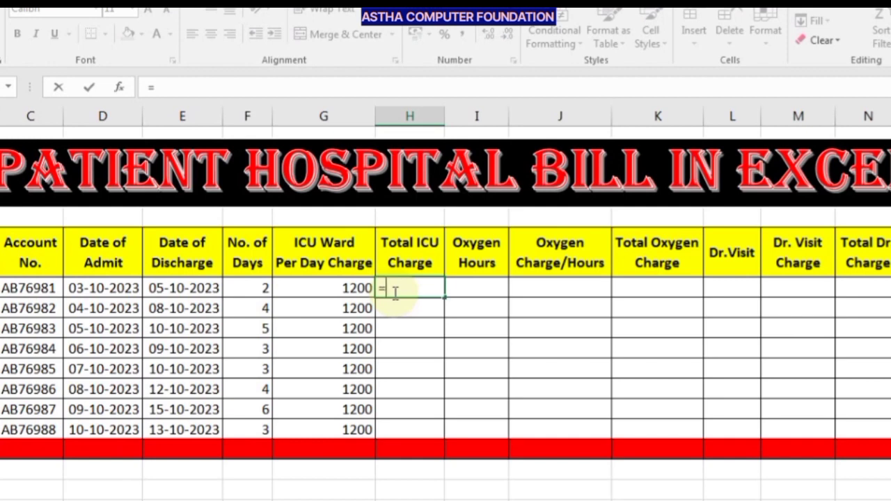
pyautogui.press('Left')
pyautogui.press('Left')
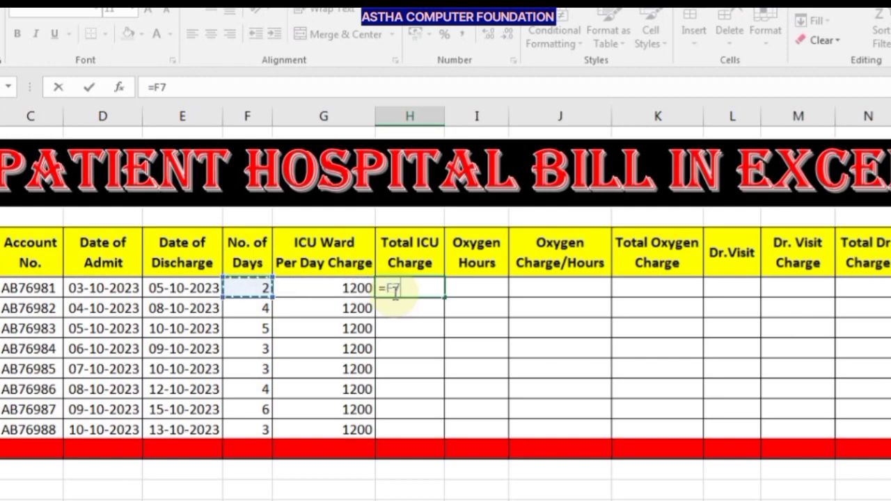
pyautogui.write('*')
pyautogui.click(334, 288)
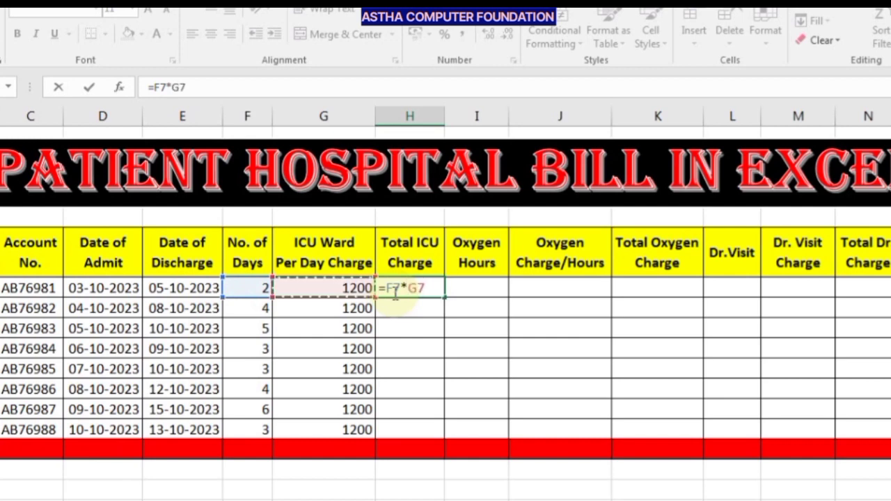
pyautogui.press('Return')
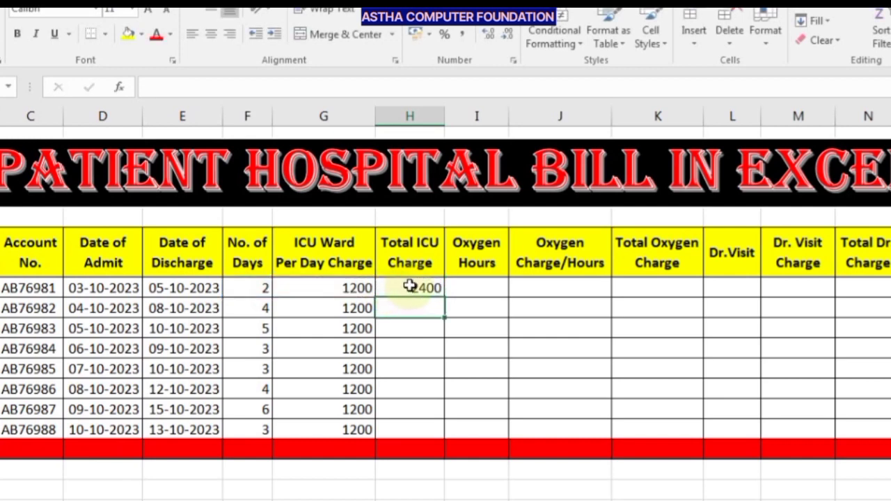
pyautogui.click(411, 287)
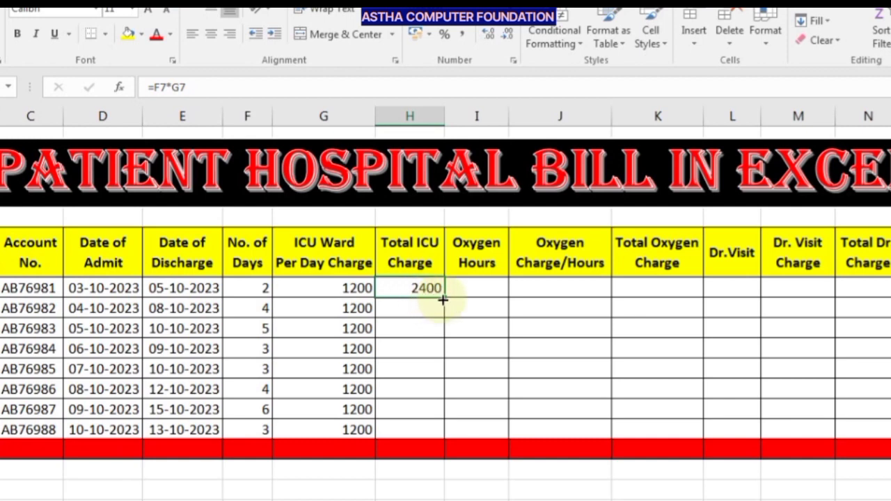
pyautogui.moveTo(443, 298); pyautogui.dragTo(437, 430)
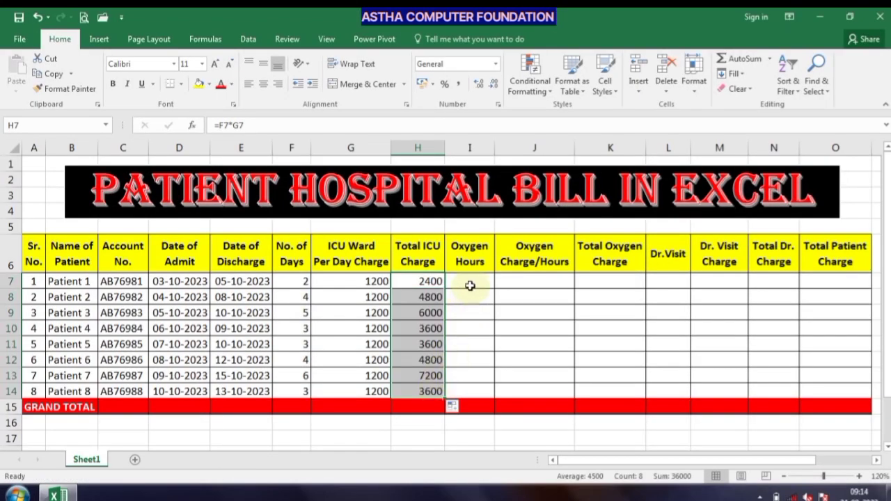
pyautogui.click(470, 283)
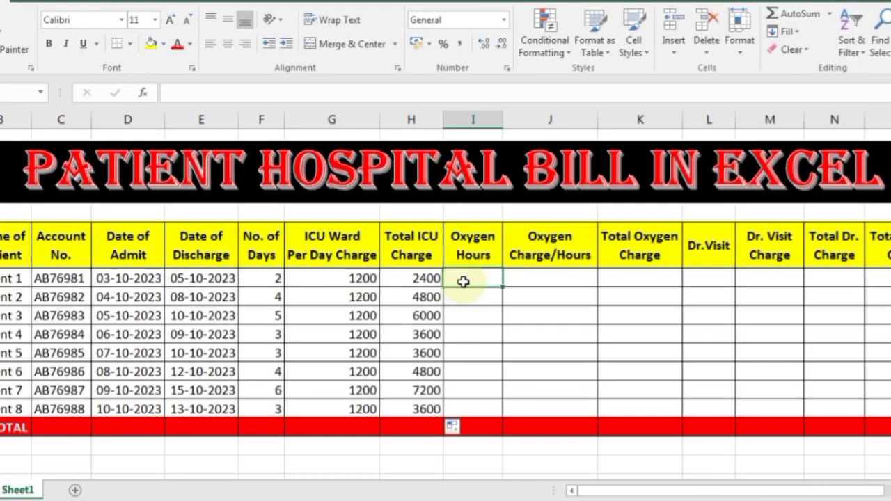
# - Enter =CONVERT(F7,"day","hr") in I7 and fill it down to I14
pyautogui.write('=')
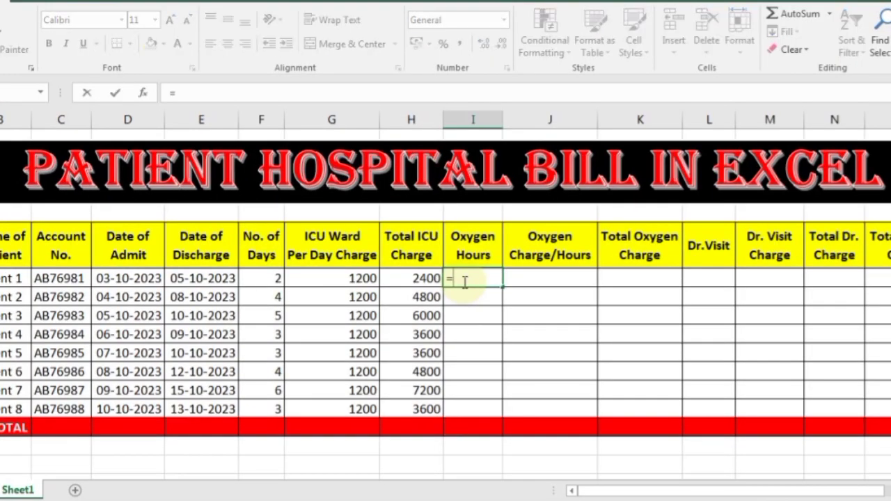
pyautogui.write('c')
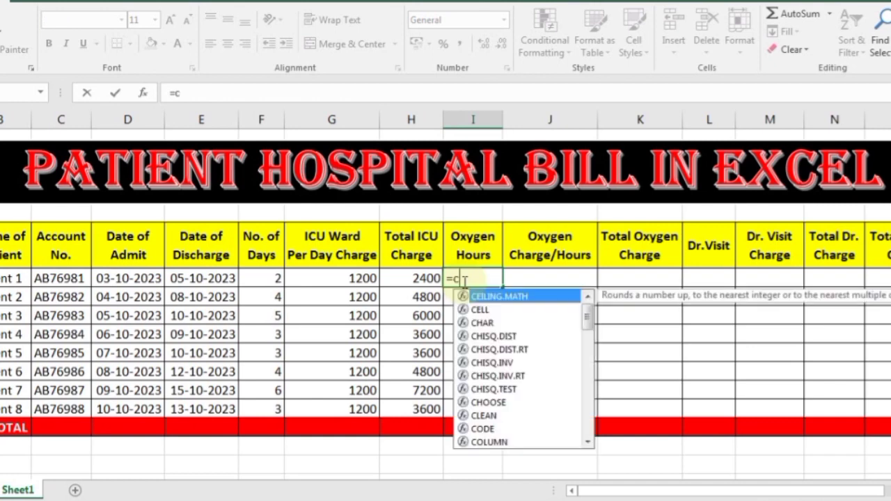
pyautogui.write('onv')
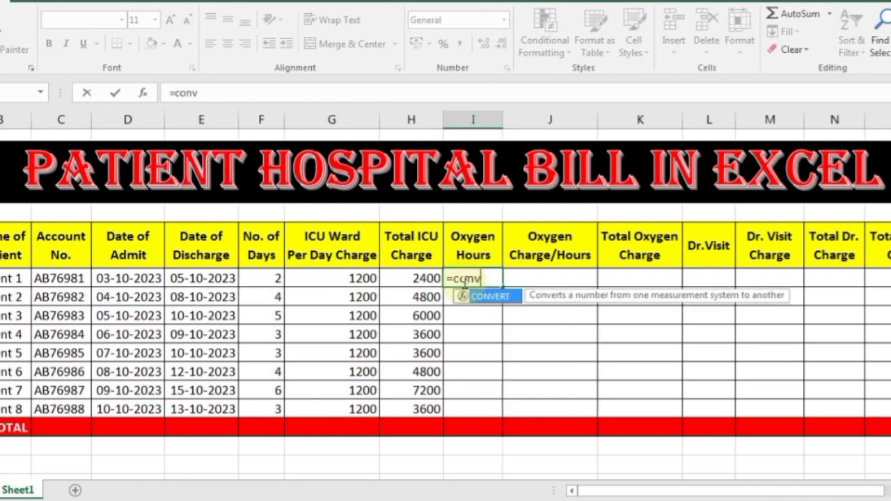
pyautogui.write('ert')
pyautogui.write('(')
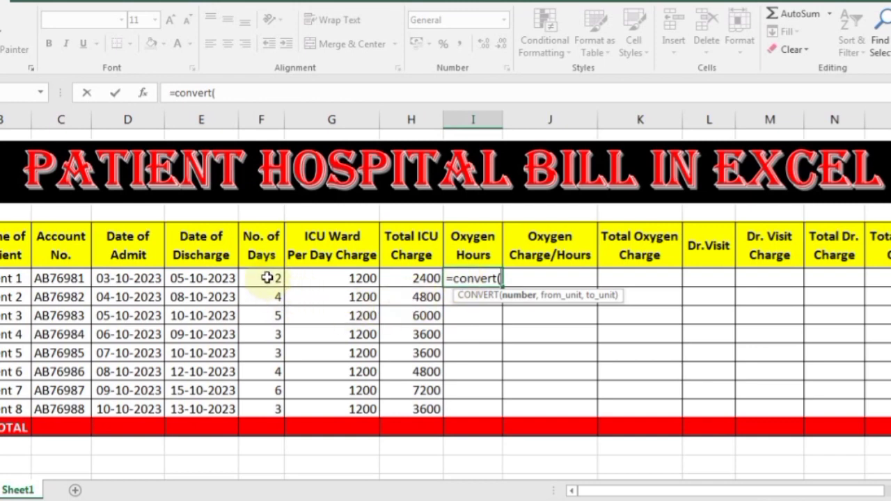
pyautogui.press('Left')
pyautogui.press('Left')
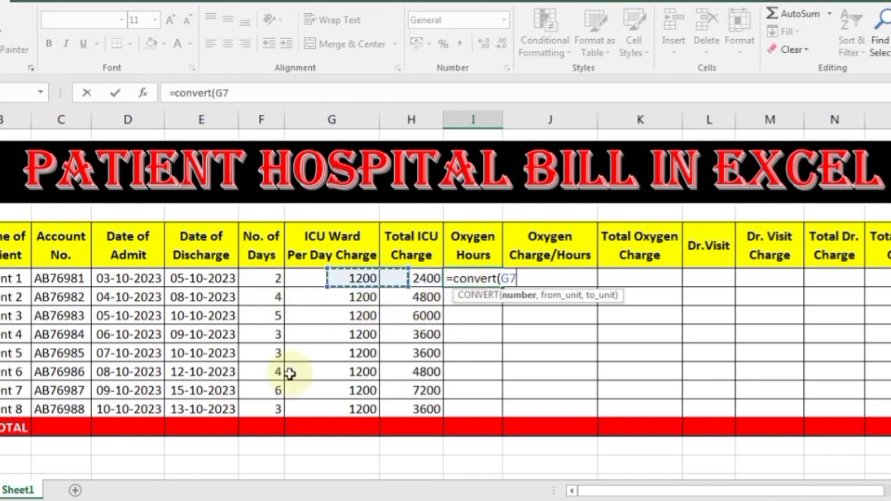
pyautogui.press('Left')
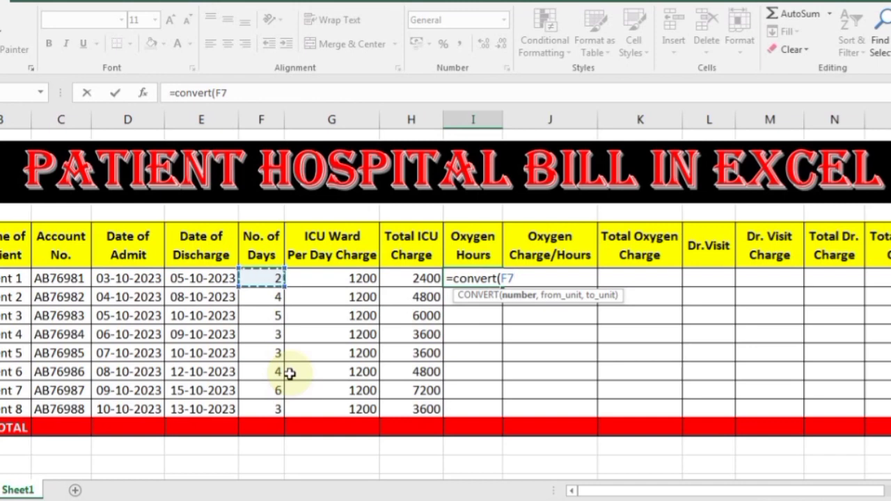
pyautogui.write(',')
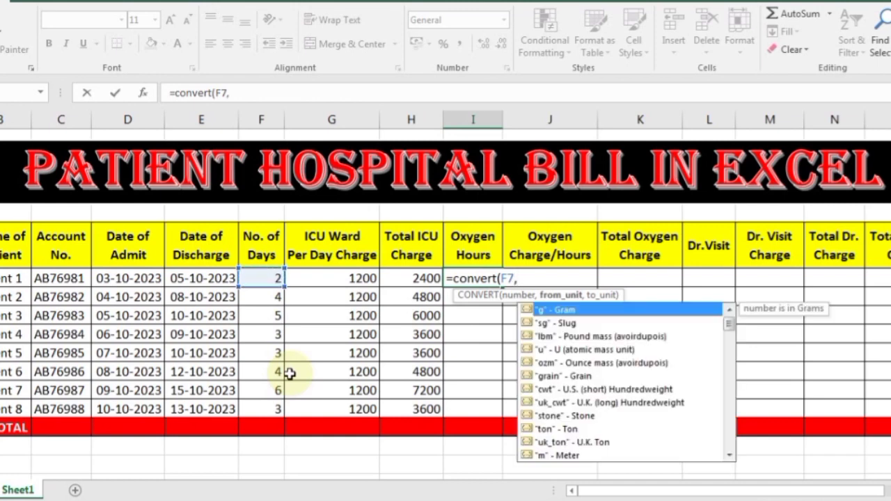
pyautogui.write('"')
pyautogui.write('day')
pyautogui.write('"')
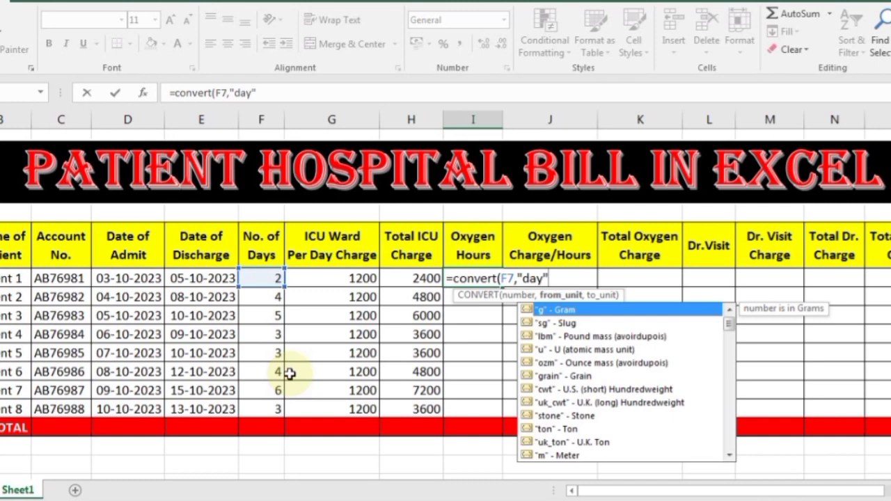
pyautogui.write(',')
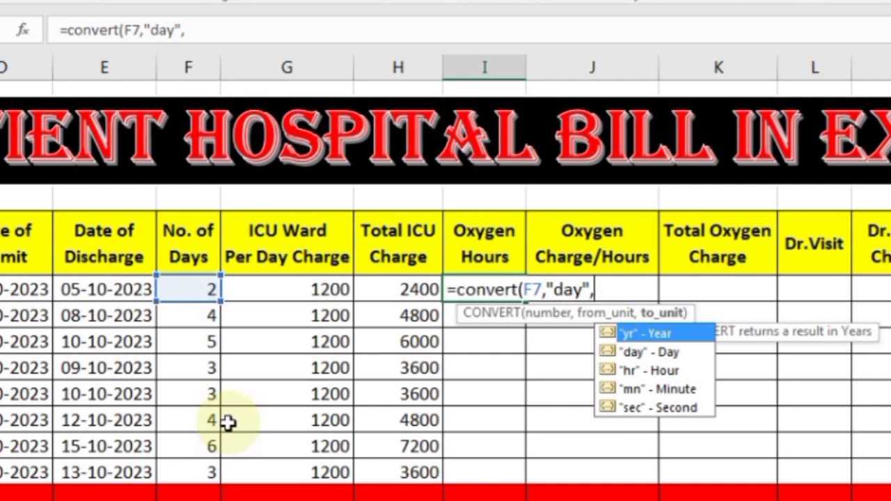
pyautogui.write('"')
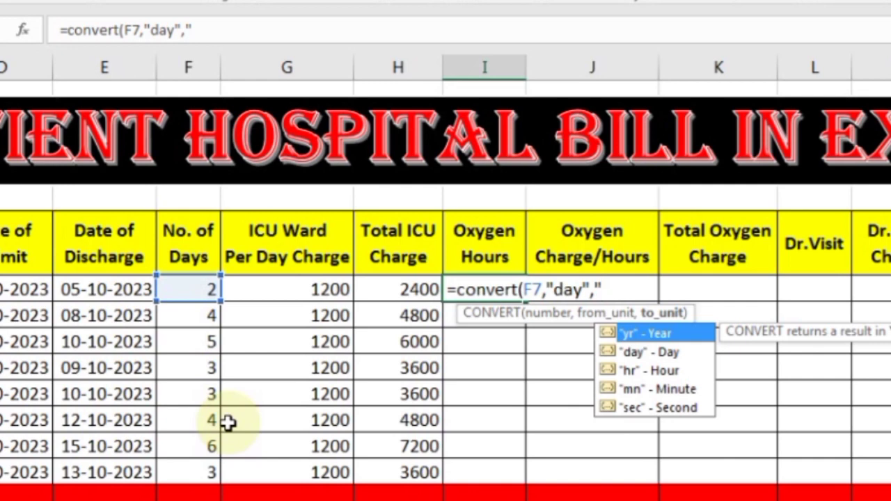
pyautogui.write('h')
pyautogui.write('r')
pyautogui.write('"')
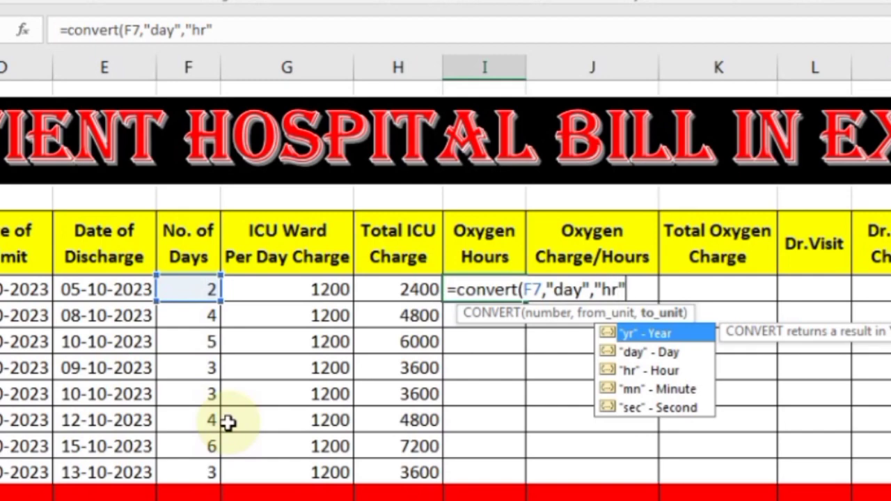
pyautogui.write(')')
pyautogui.press('Return')
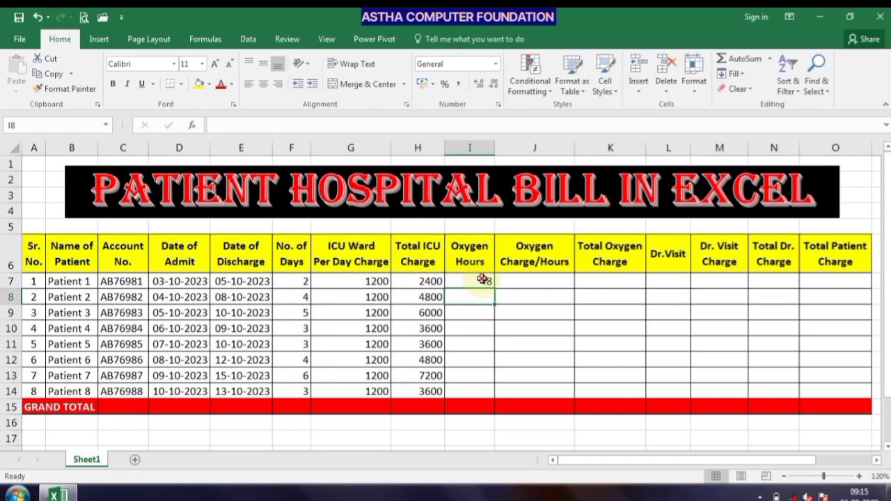
pyautogui.doubleClick(483, 279)
pyautogui.press('Return')
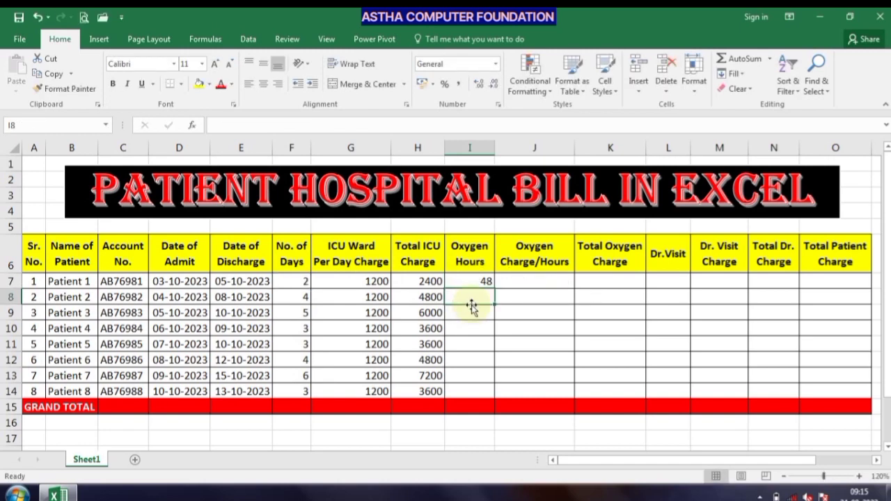
pyautogui.click(481, 278)
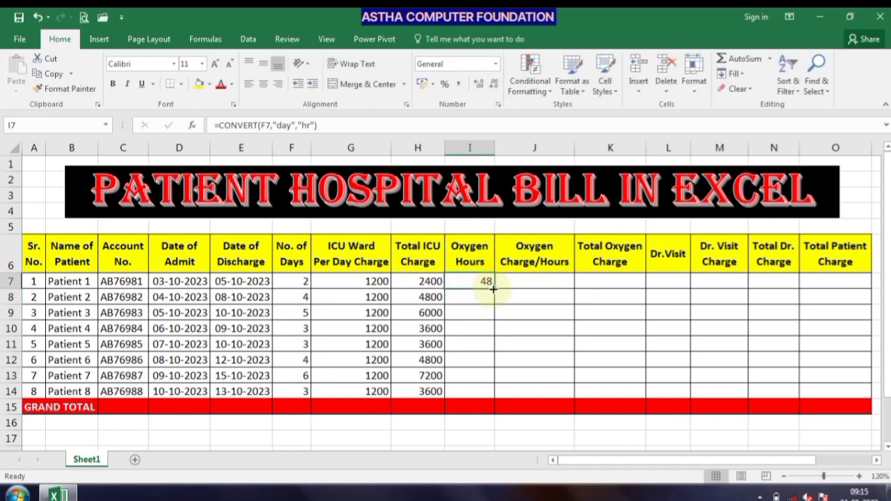
pyautogui.moveTo(493, 289); pyautogui.dragTo(479, 392)
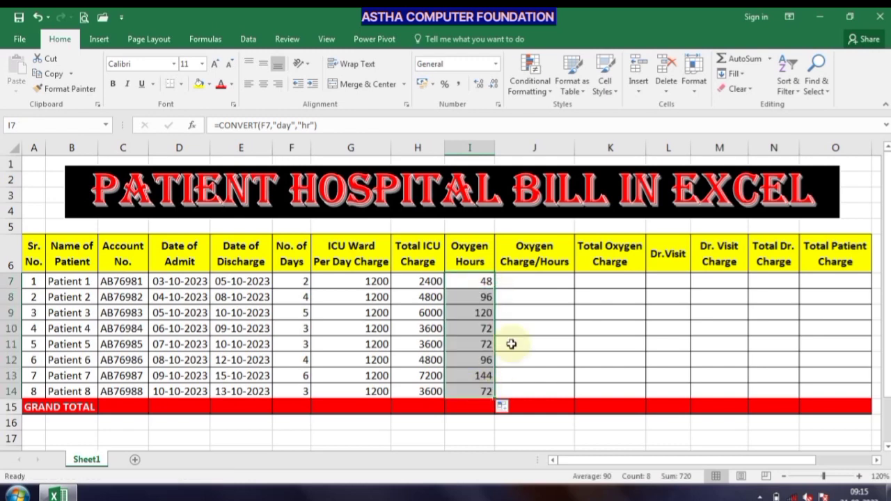
pyautogui.click(521, 280)
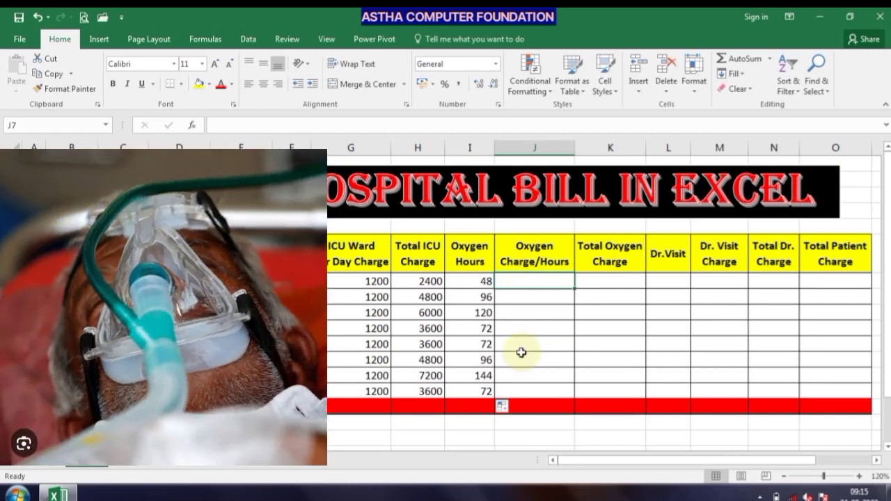
# - Enter 100 in J7 and fill it down through J14
pyautogui.write('1')
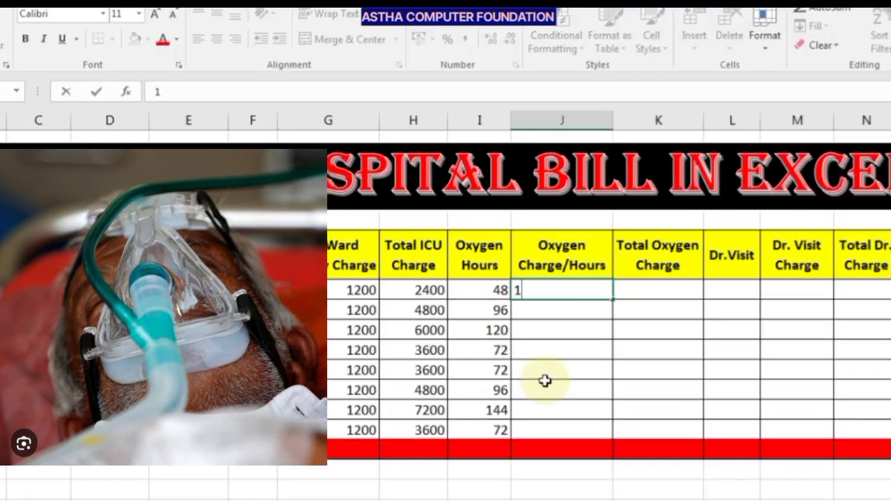
pyautogui.write('00')
pyautogui.press('Return')
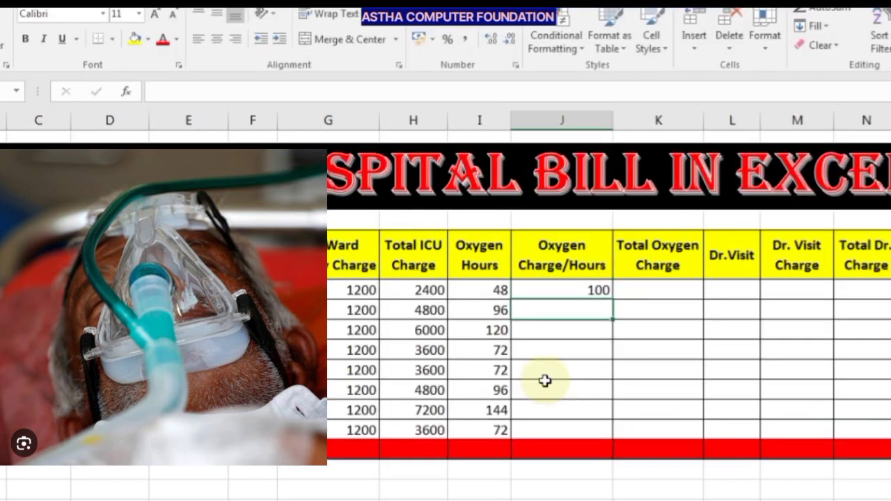
pyautogui.click(587, 287)
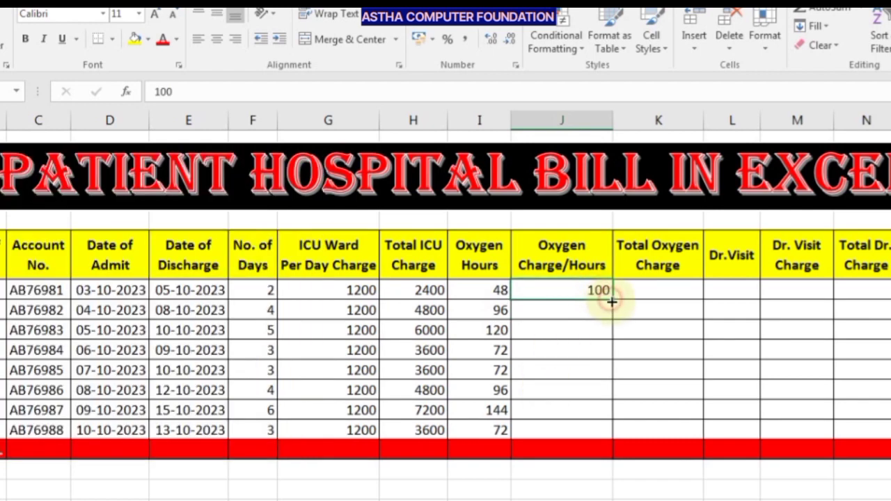
pyautogui.moveTo(610, 300); pyautogui.dragTo(589, 433)
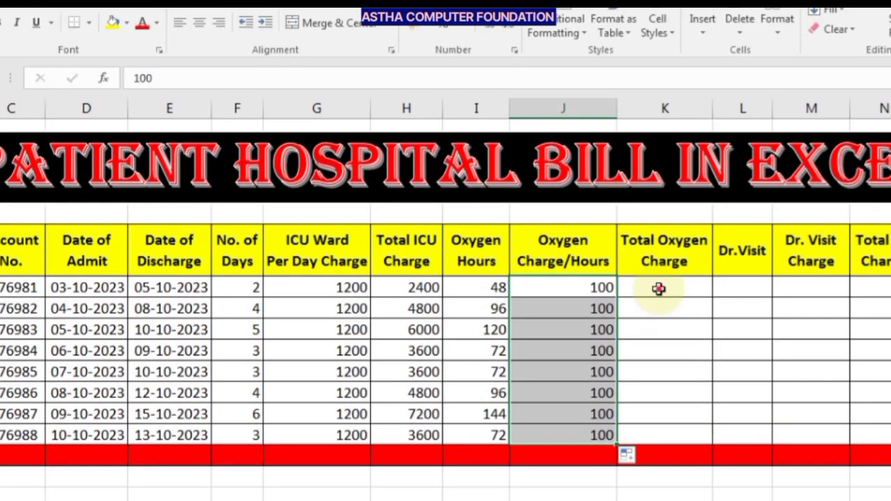
pyautogui.click(659, 289)
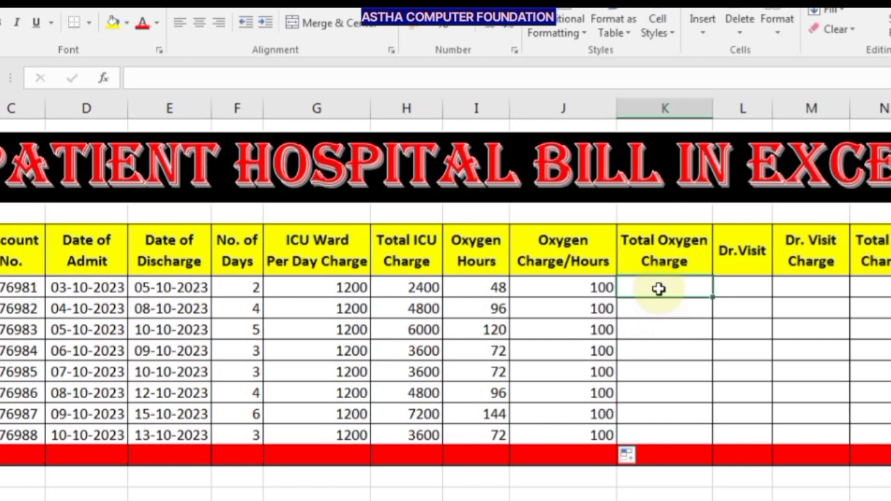
# - Enter =I7*J7 in K7 and fill it down to K14, starting at 4800
pyautogui.write('=')
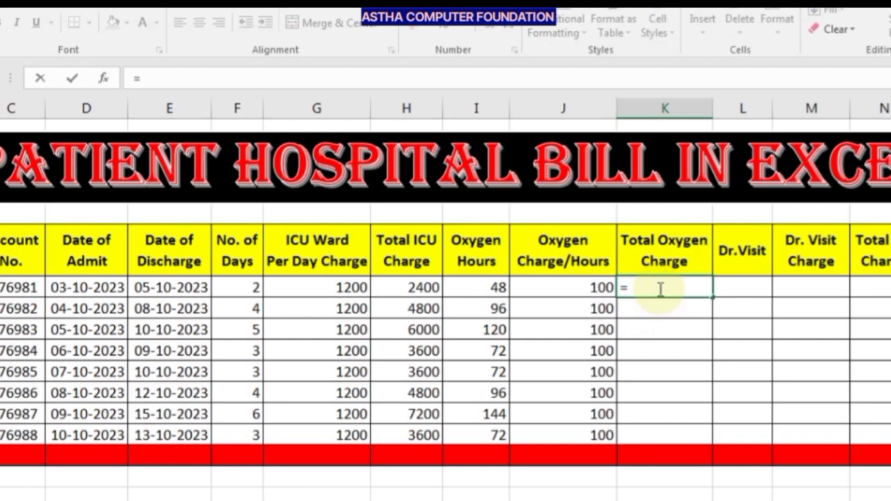
pyautogui.press('Left')
pyautogui.press('Left')
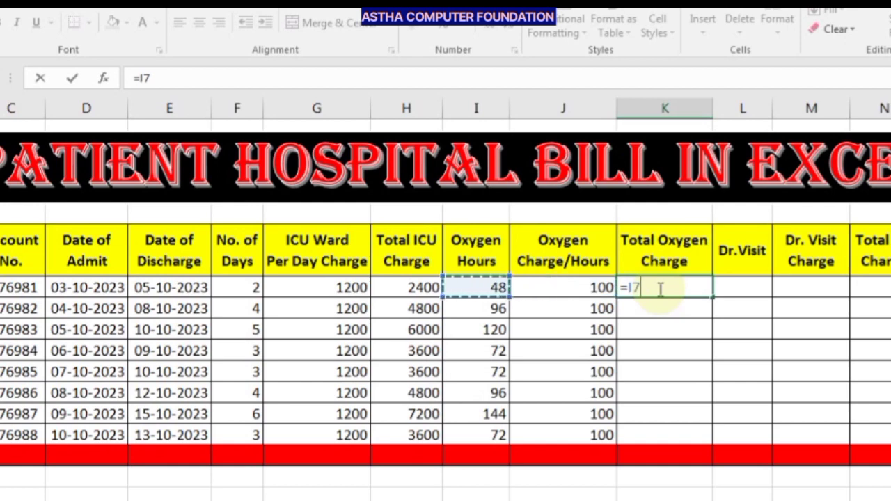
pyautogui.write('*')
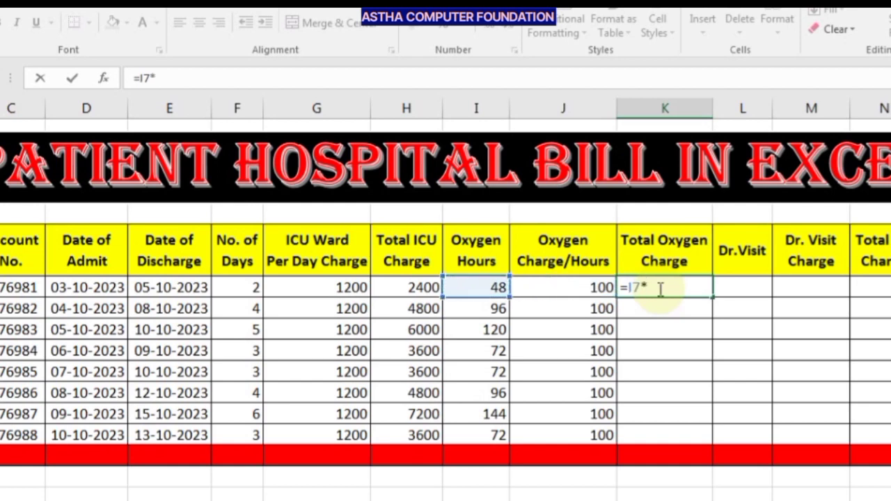
pyautogui.press('Left')
pyautogui.press('Return')
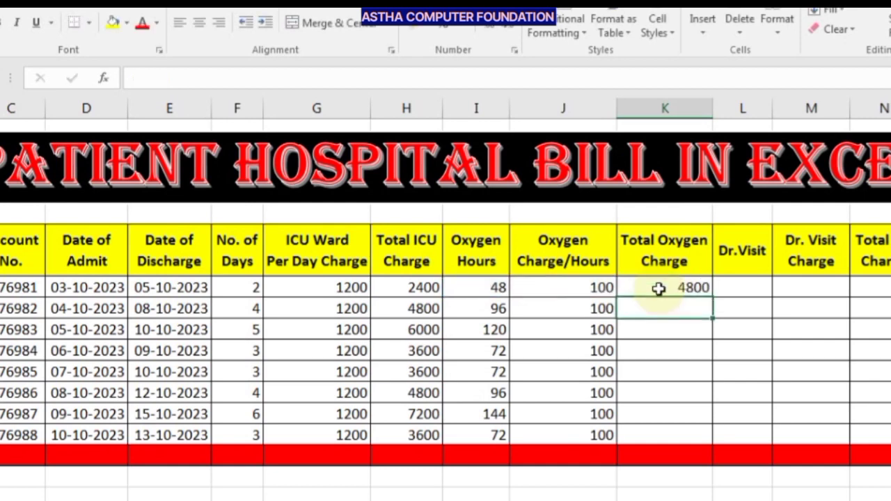
pyautogui.click(665, 287)
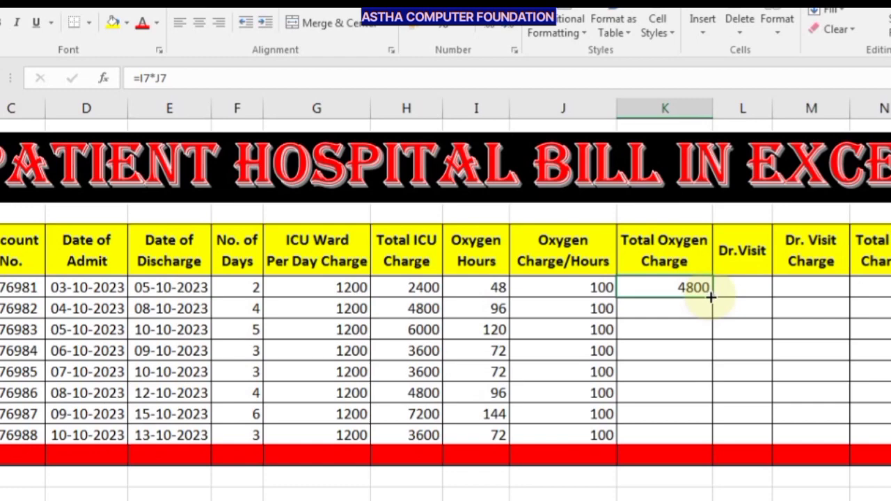
pyautogui.moveTo(710, 301); pyautogui.dragTo(637, 392)
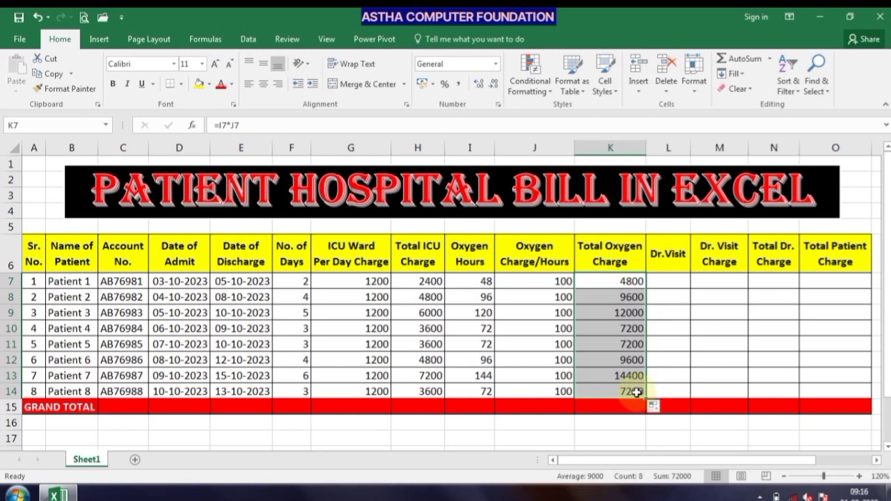
pyautogui.click(668, 285)
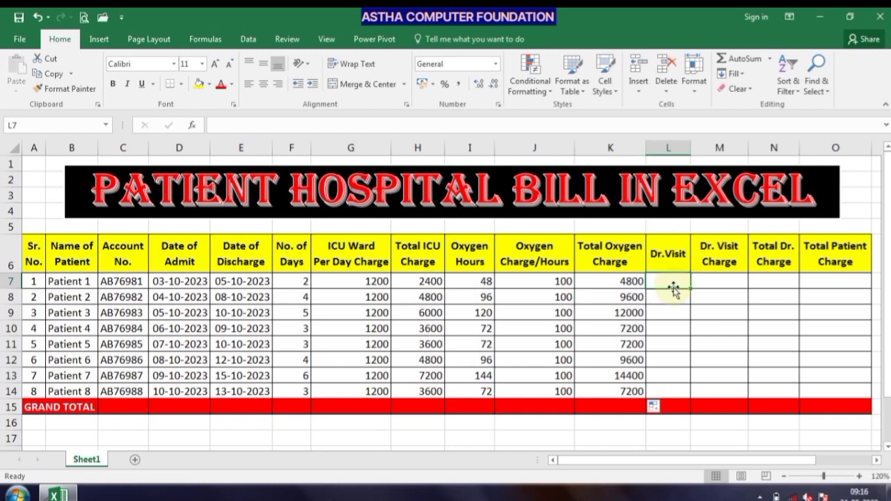
# - Type visit counts 2, 4, 5, 6, 7, 3, 6, 4 into L7:L14
pyautogui.write('2')
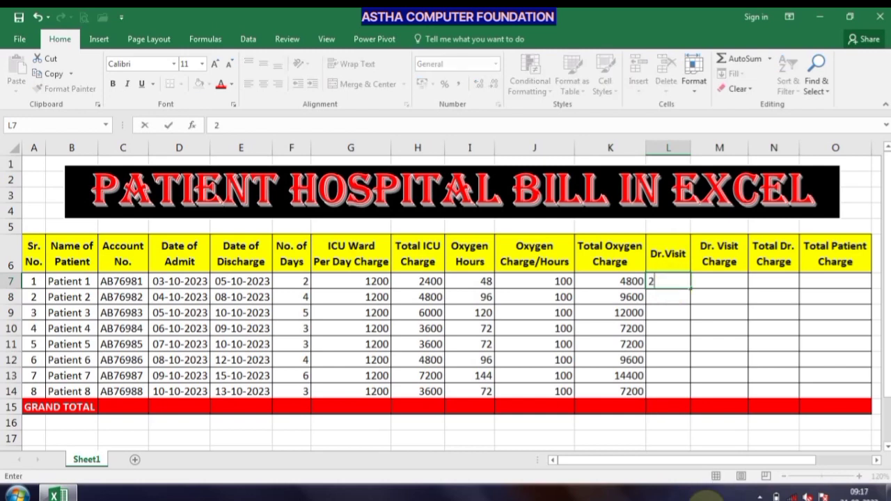
pyautogui.press('Return')
pyautogui.write('4')
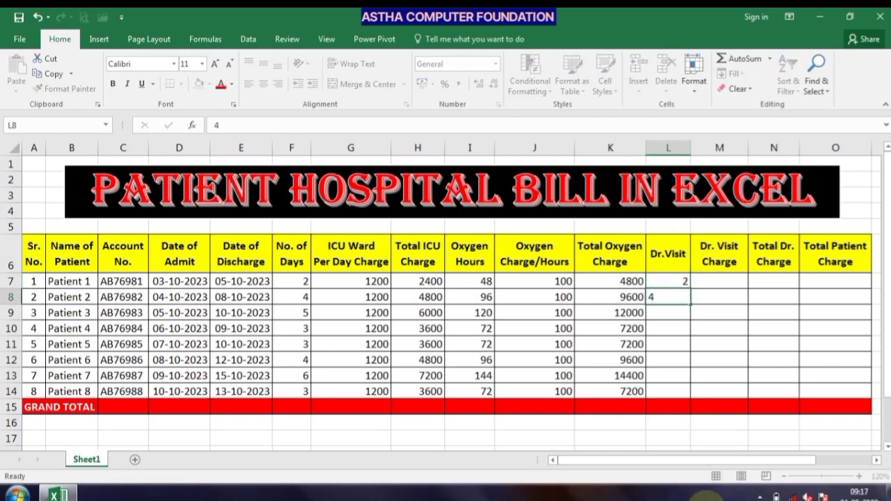
pyautogui.press('Return')
pyautogui.write('5')
pyautogui.press('Return')
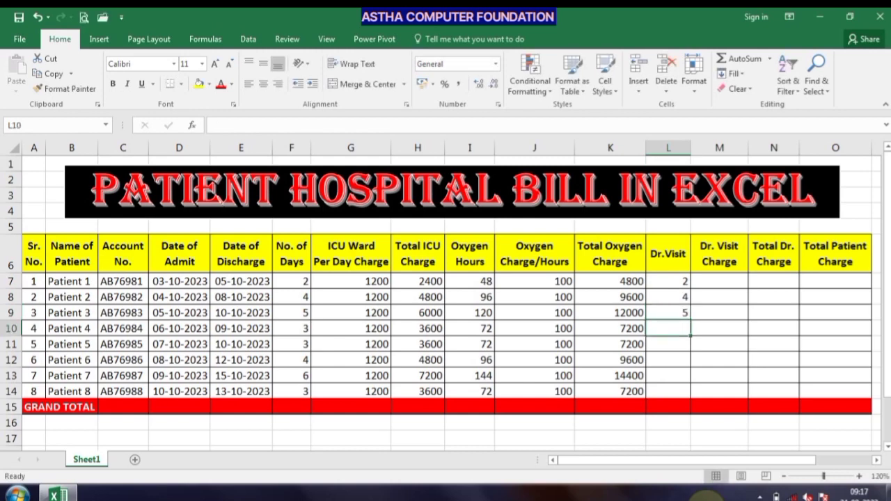
pyautogui.write('6')
pyautogui.press('Return')
pyautogui.write('7')
pyautogui.press('Return')
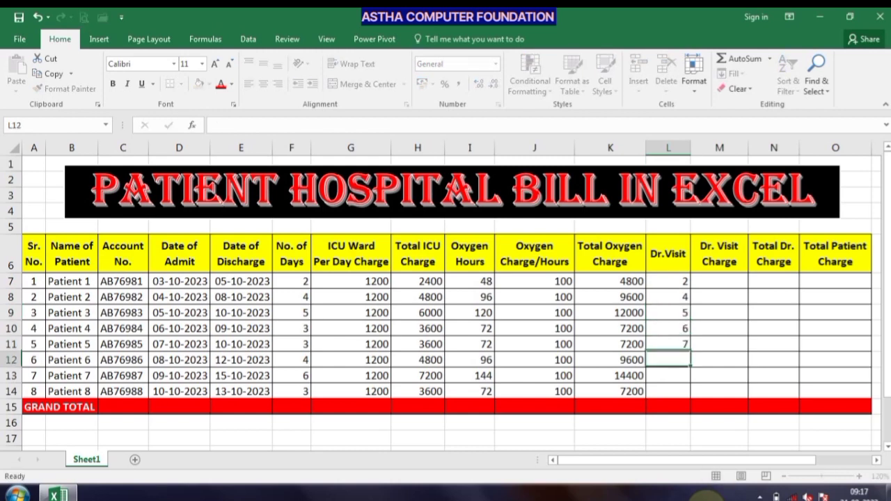
pyautogui.write('3')
pyautogui.press('Return')
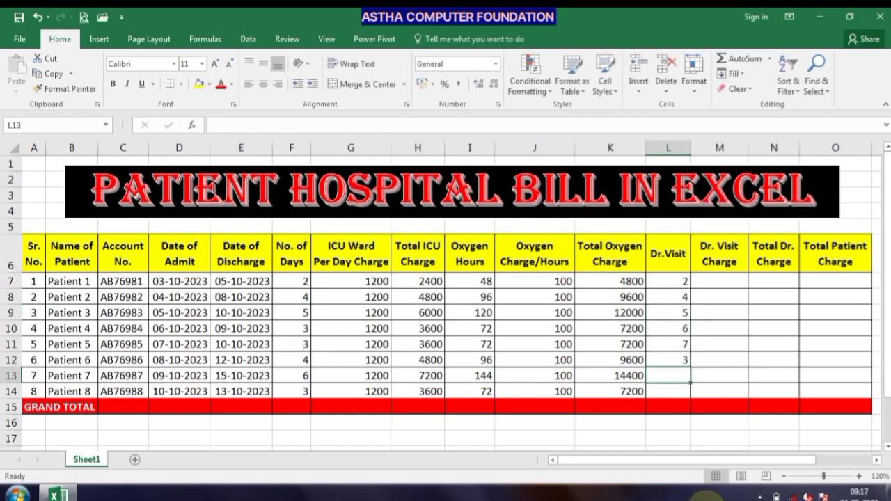
pyautogui.write('6')
pyautogui.press('Return')
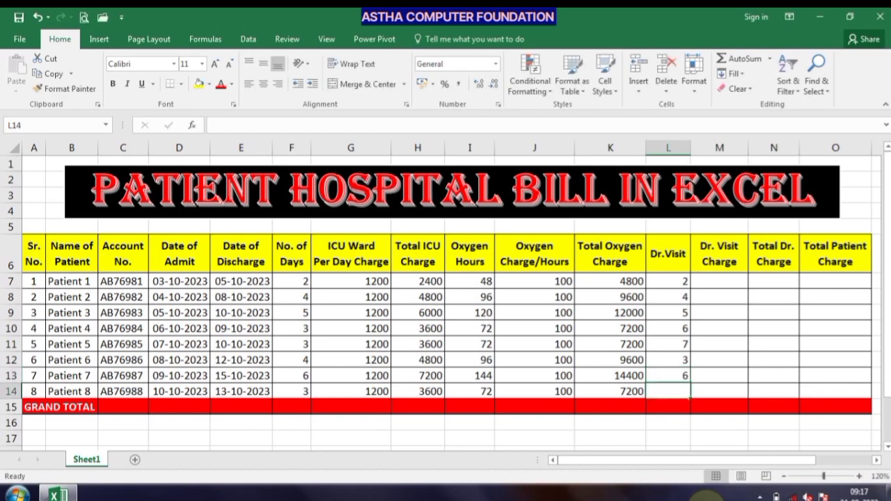
pyautogui.write('4')
pyautogui.press('Return')
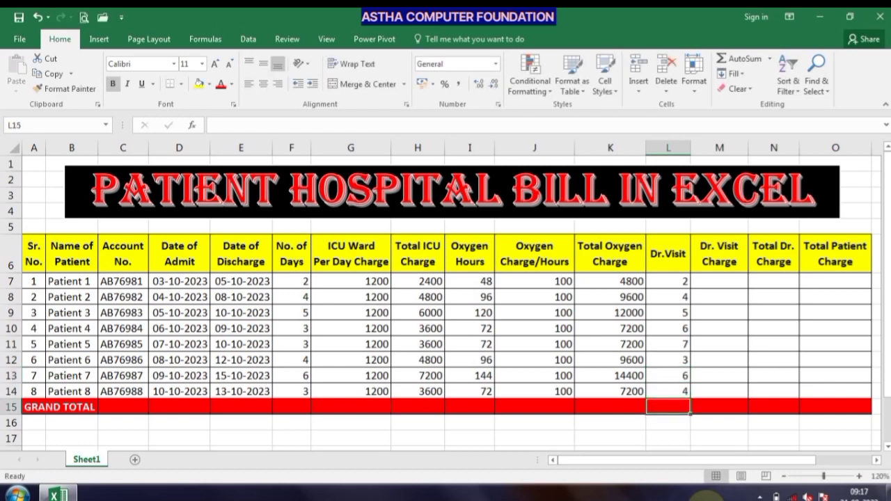
pyautogui.press('Up')
pyautogui.press('Up')
pyautogui.press('Up')
pyautogui.press('Up')
pyautogui.press('Up')
pyautogui.press('Up')
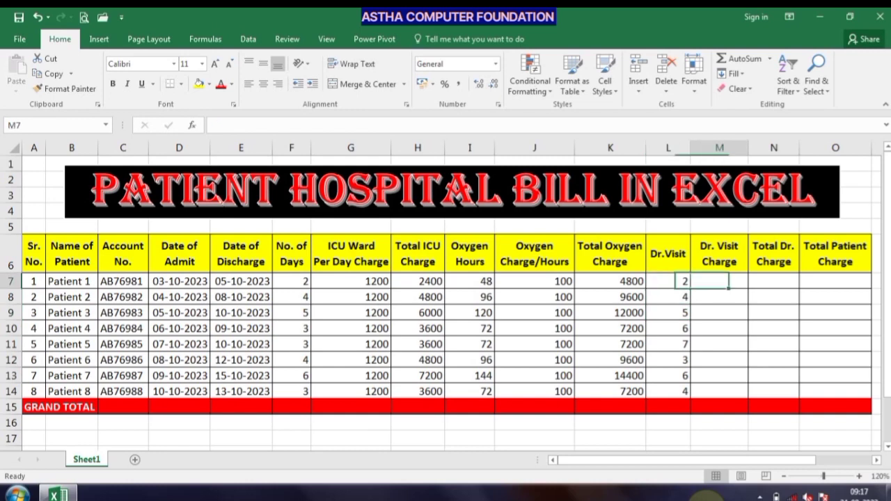
pyautogui.press('Right')
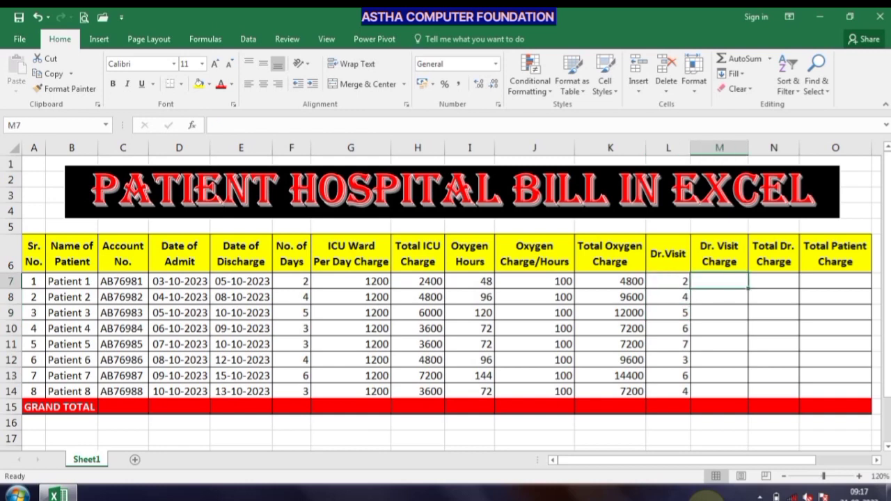
# - Enter 500 in M7 and fill it down through M14
pyautogui.write('500')
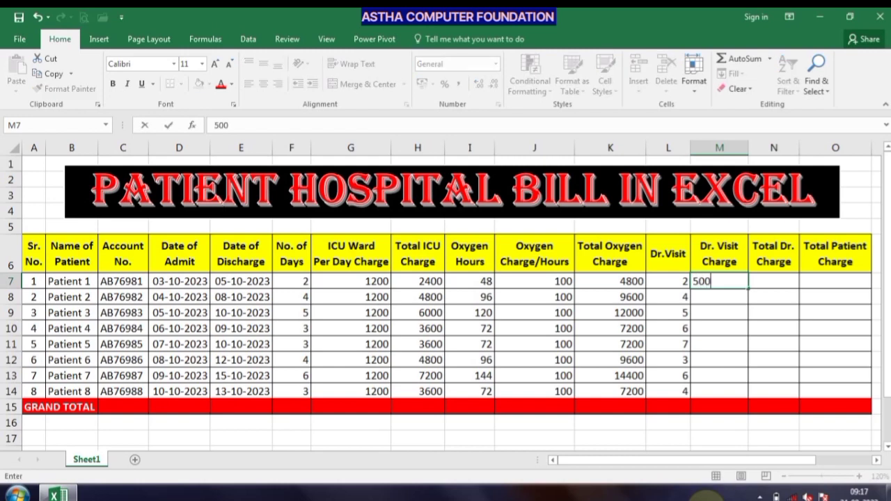
pyautogui.press('Return')
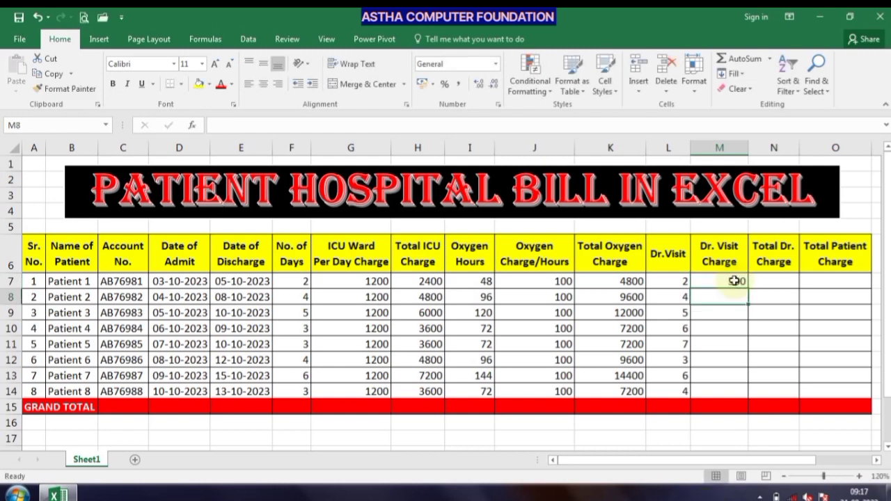
pyautogui.click(734, 282)
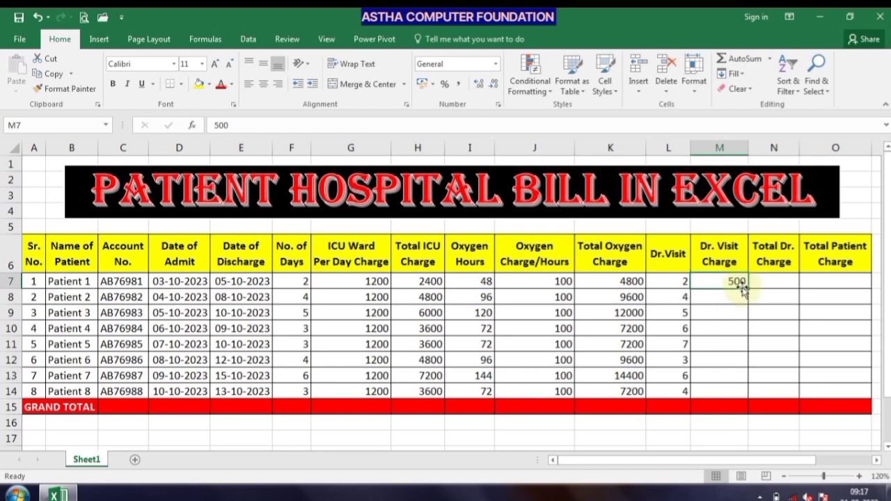
pyautogui.moveTo(747, 289); pyautogui.dragTo(736, 395)
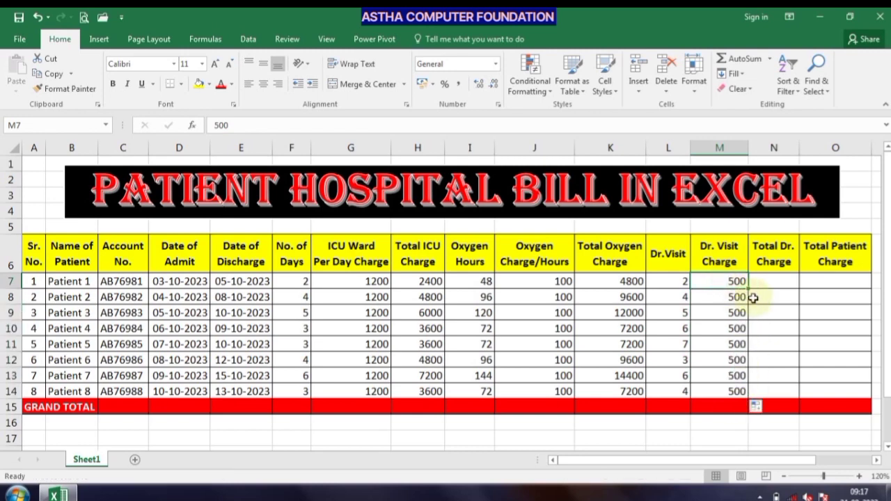
pyautogui.click(773, 276)
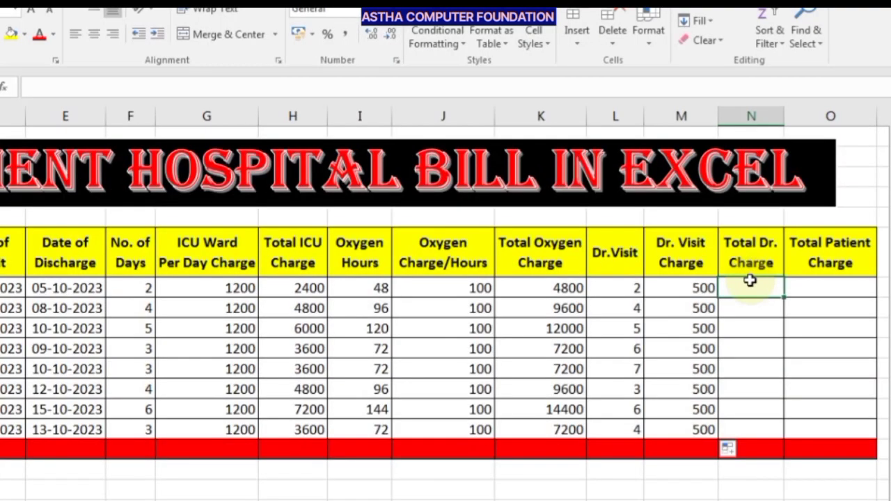
# - Enter =L7*M7 in N7 and fill it down to N14, starting at 1000
pyautogui.write('=')
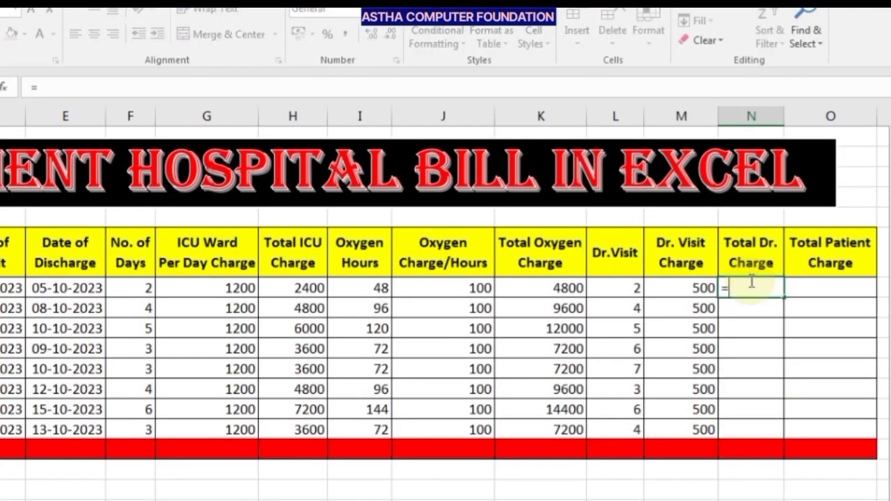
pyautogui.press('Left')
pyautogui.press('Left')
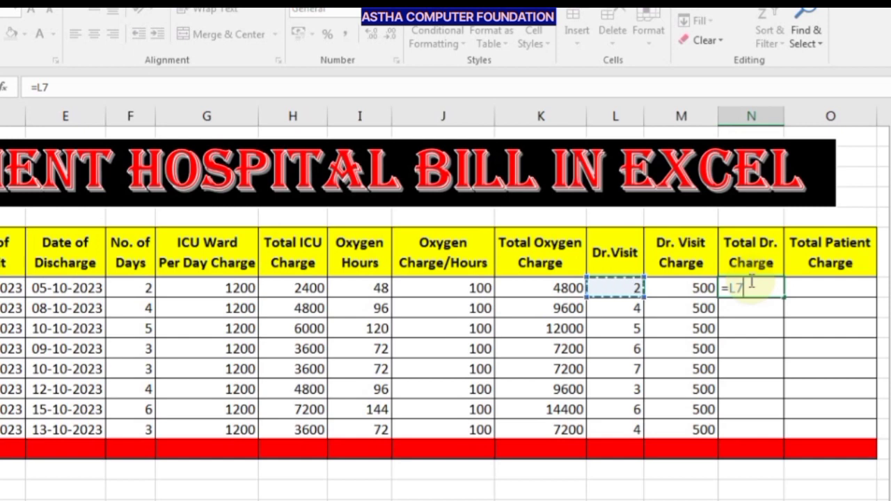
pyautogui.write('*')
pyautogui.press('Left')
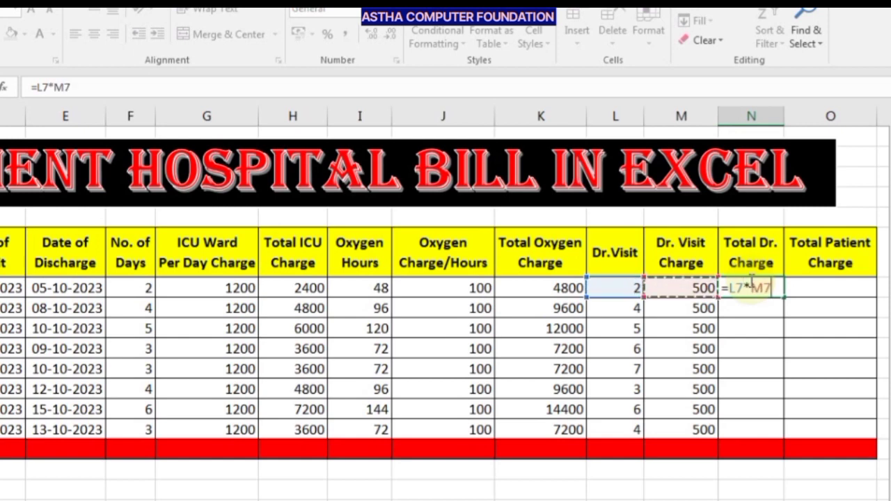
pyautogui.press('Return')
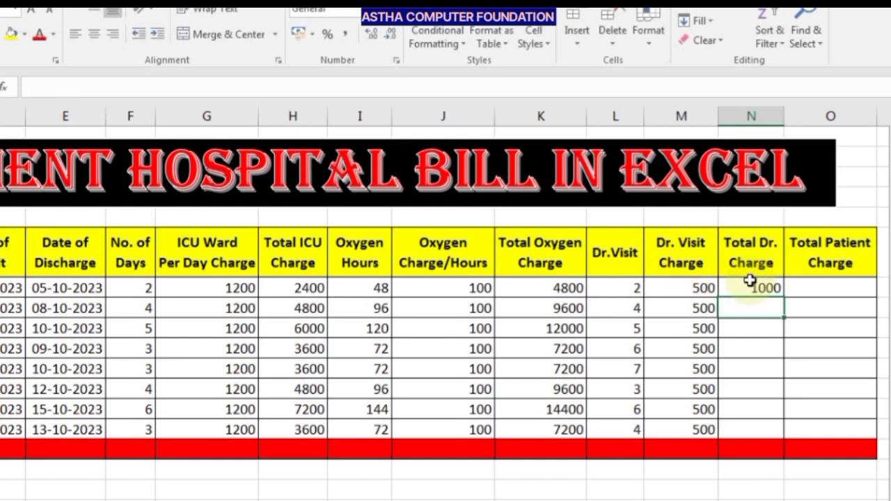
pyautogui.click(766, 284)
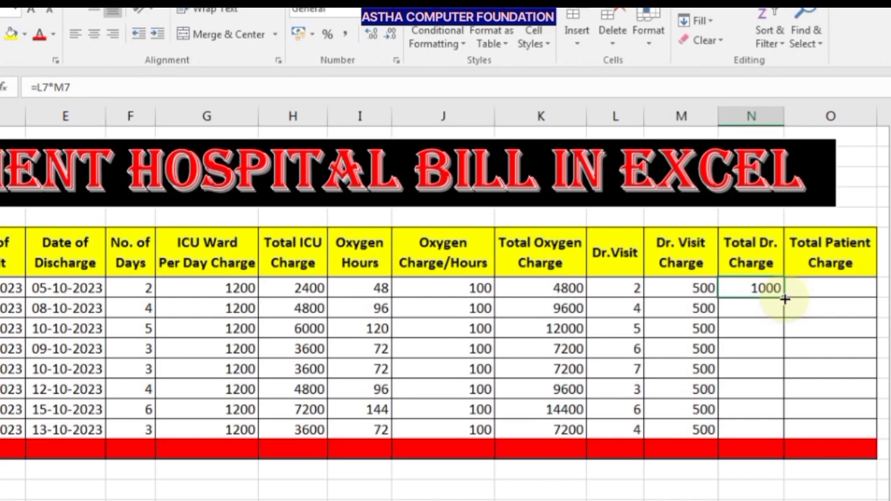
pyautogui.moveTo(785, 299); pyautogui.dragTo(768, 409)
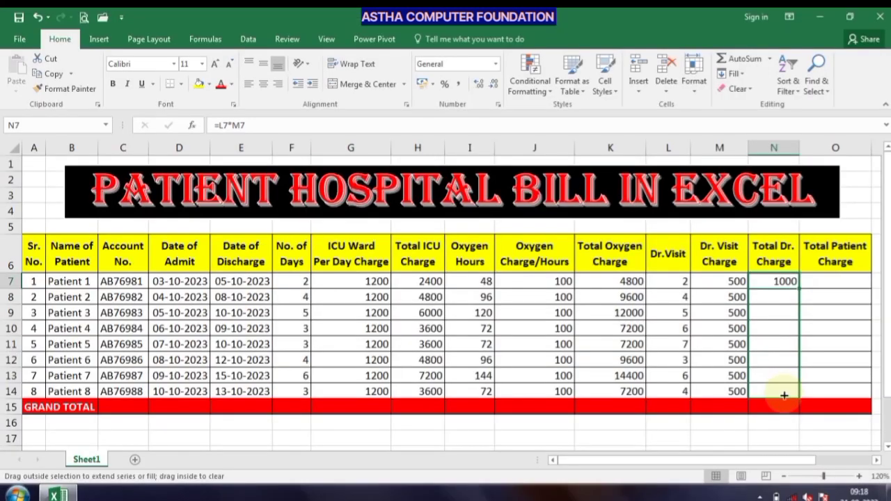
pyautogui.moveTo(768, 409); pyautogui.dragTo(763, 432)
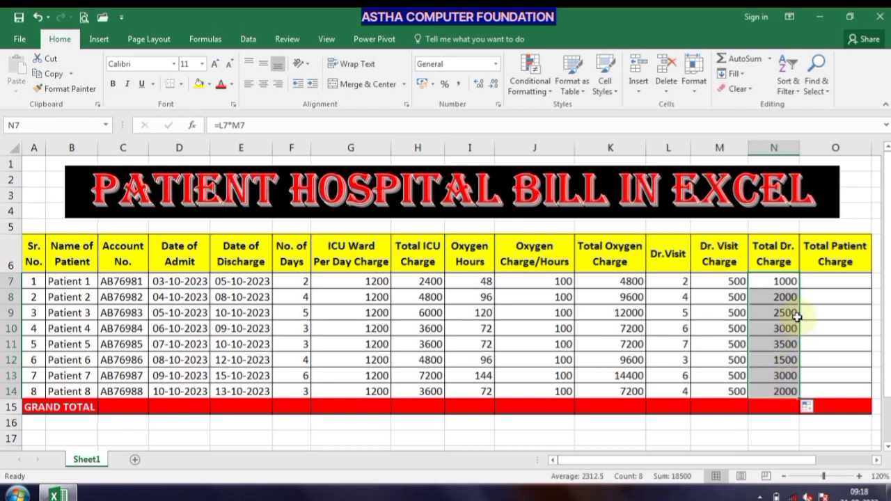
pyautogui.click(822, 283)
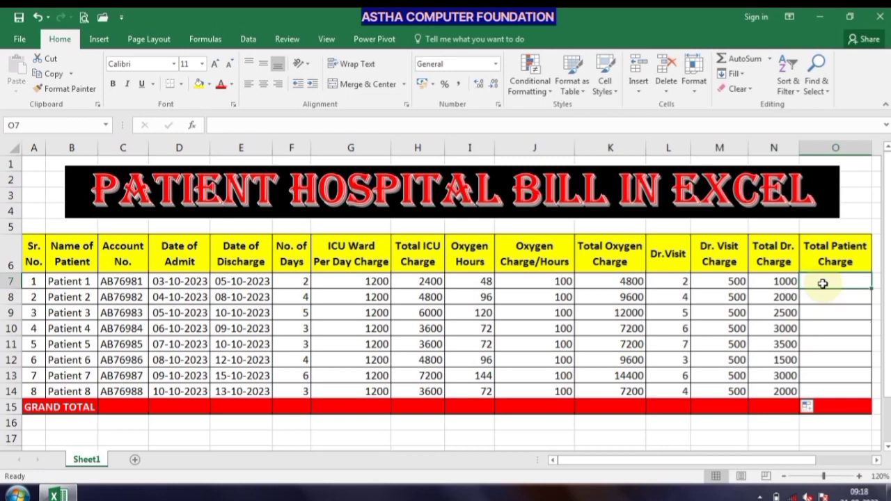
# - Enter =H7+K7+N7 in O7 so Patient 1's Total Patient Charge shows 8200
pyautogui.write('=')
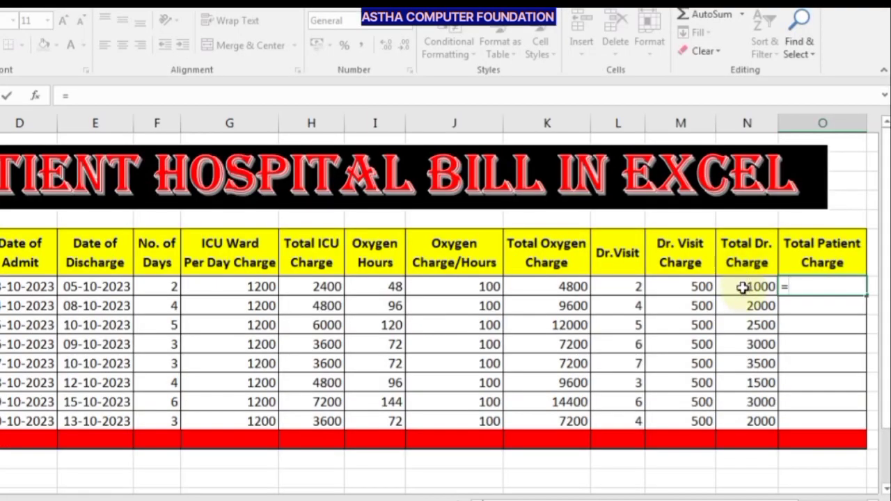
pyautogui.press('Left')
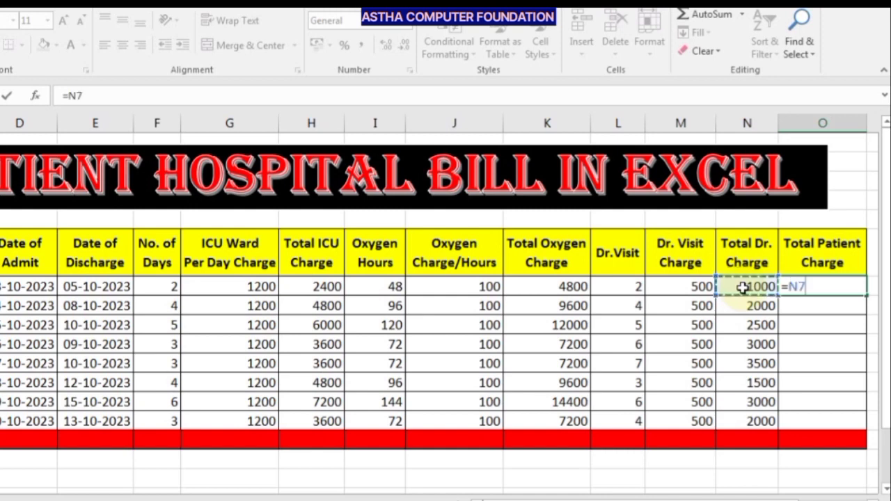
pyautogui.press('Left')
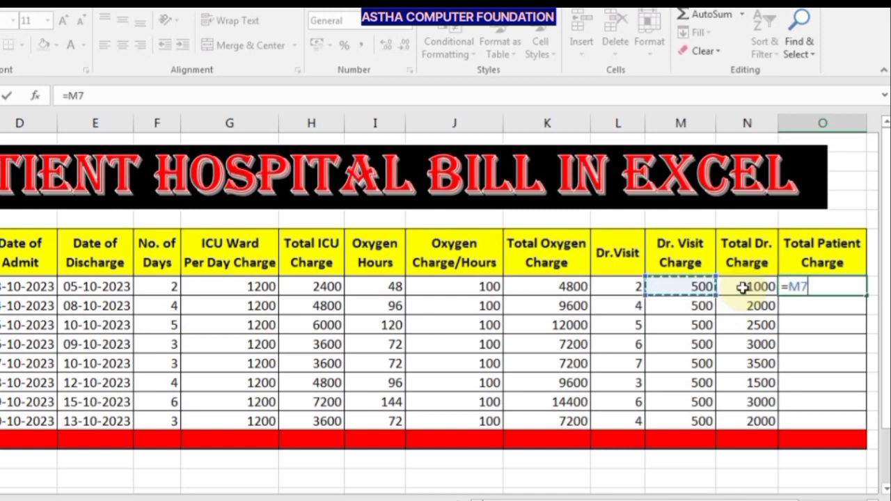
pyautogui.press('Left')
pyautogui.press('Left')
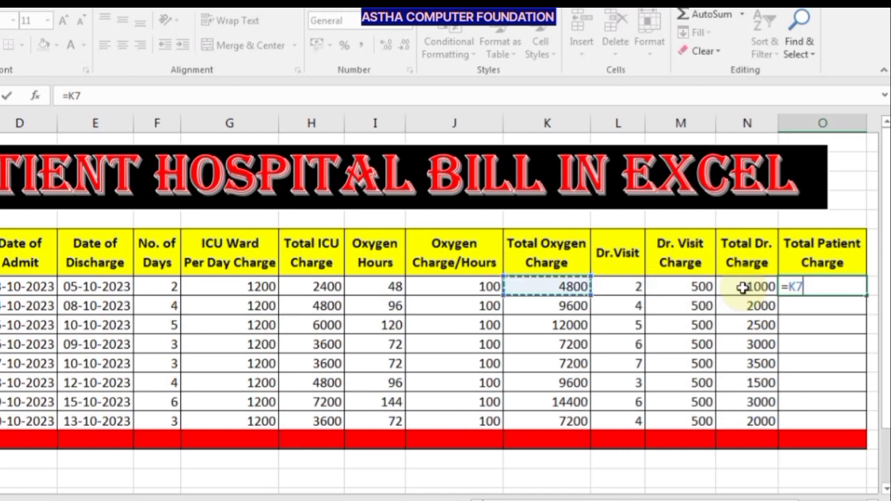
pyautogui.press('Left')
pyautogui.press('Left')
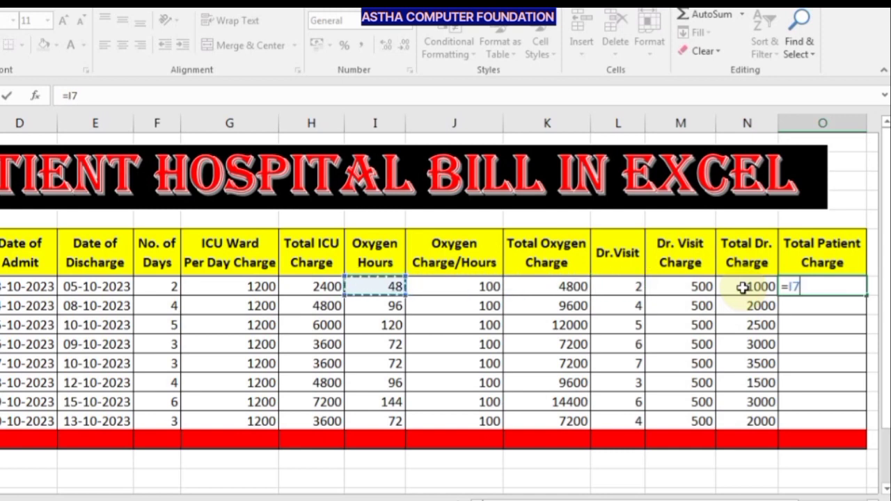
pyautogui.press('Left')
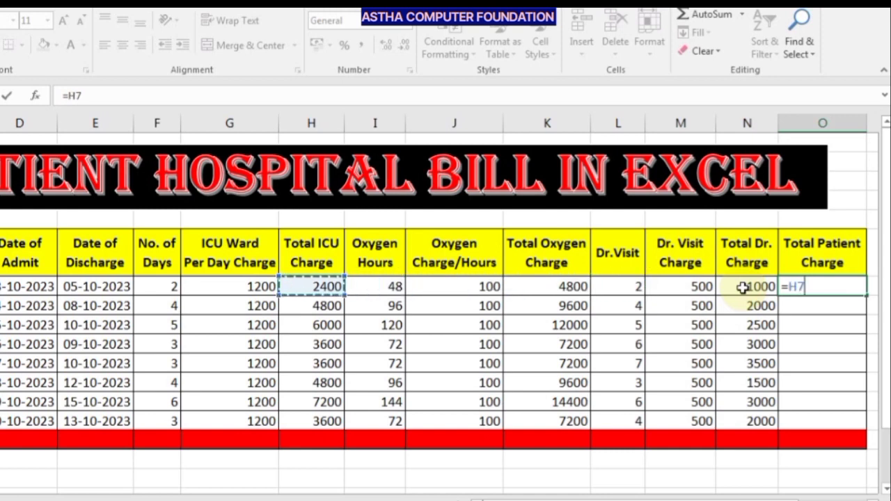
pyautogui.write('+')
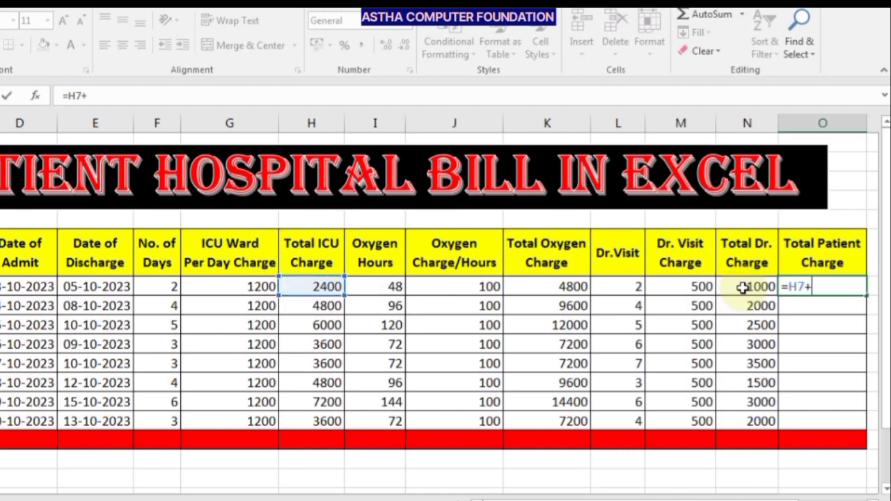
pyautogui.press('Left')
pyautogui.press('Left')
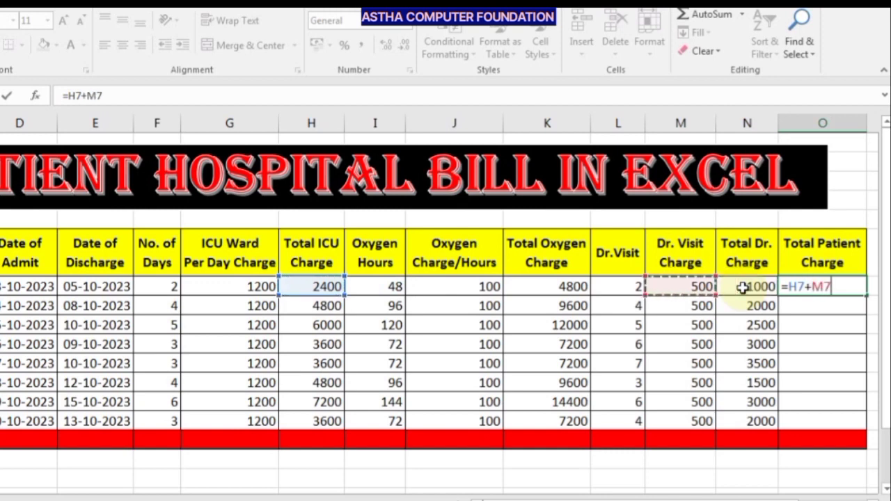
pyautogui.press('Left')
pyautogui.press('Left')
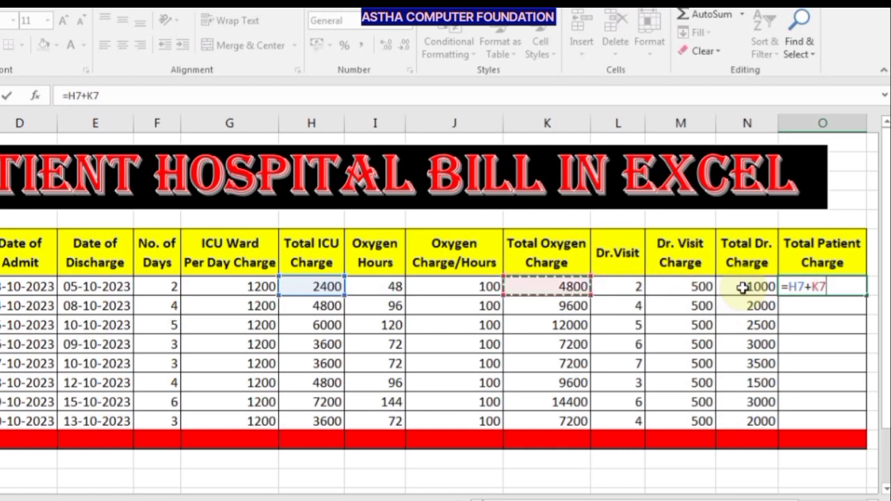
pyautogui.write('+')
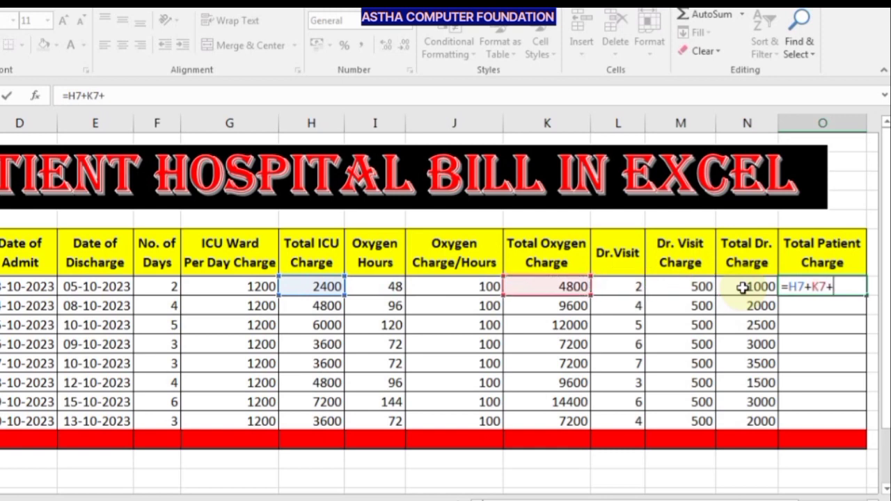
pyautogui.press('Left')
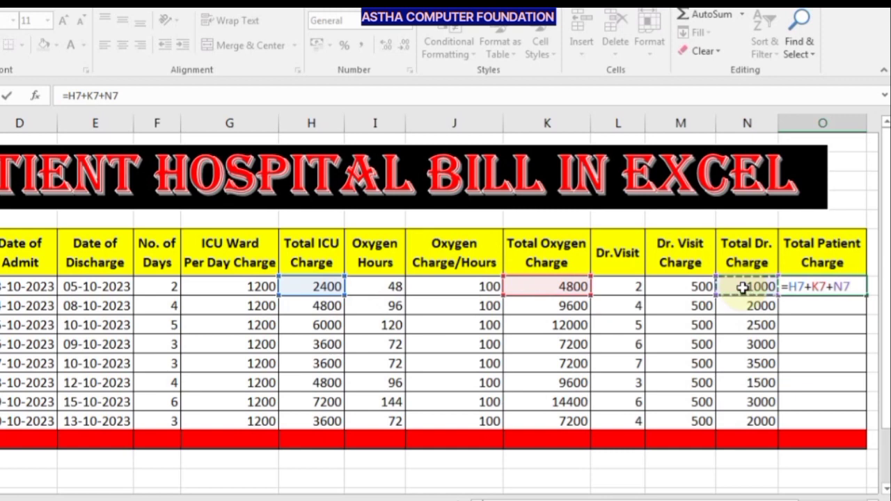
pyautogui.press('Return')
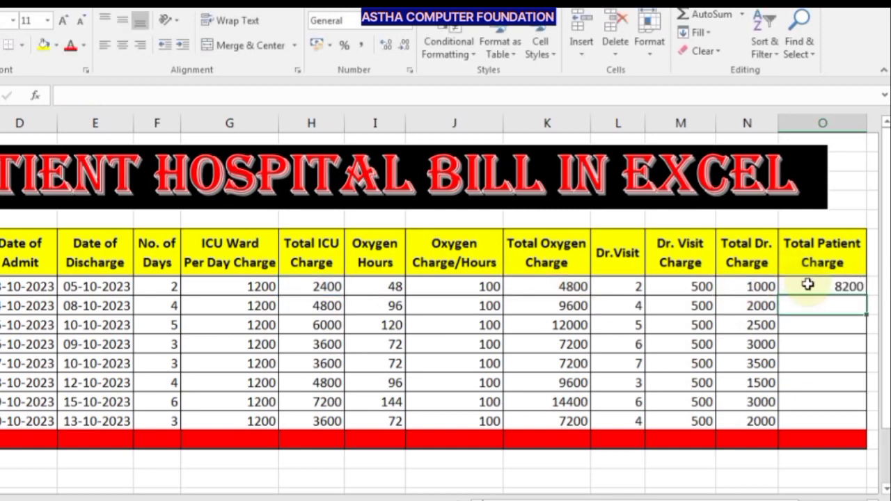
pyautogui.click(809, 286)
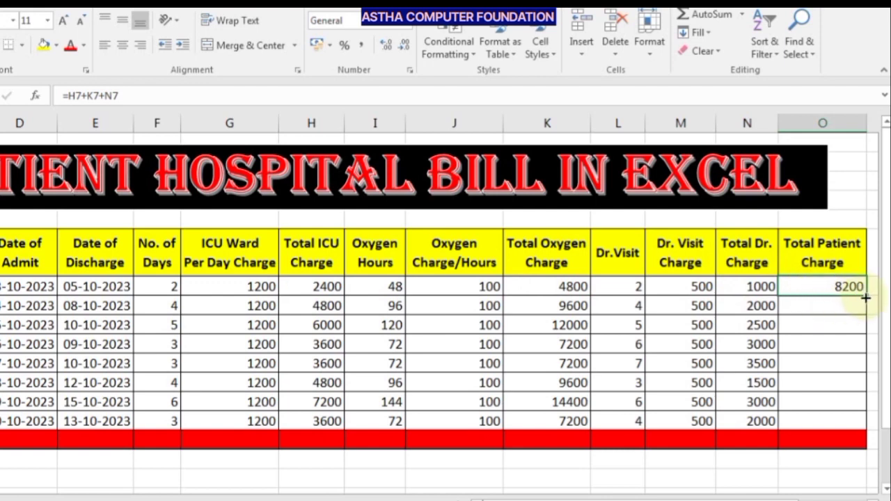
# - Copy O7's total formula down to O14, then AutoSum O7:O15 for a 126500 grand total
pyautogui.moveTo(866, 295); pyautogui.dragTo(846, 429)
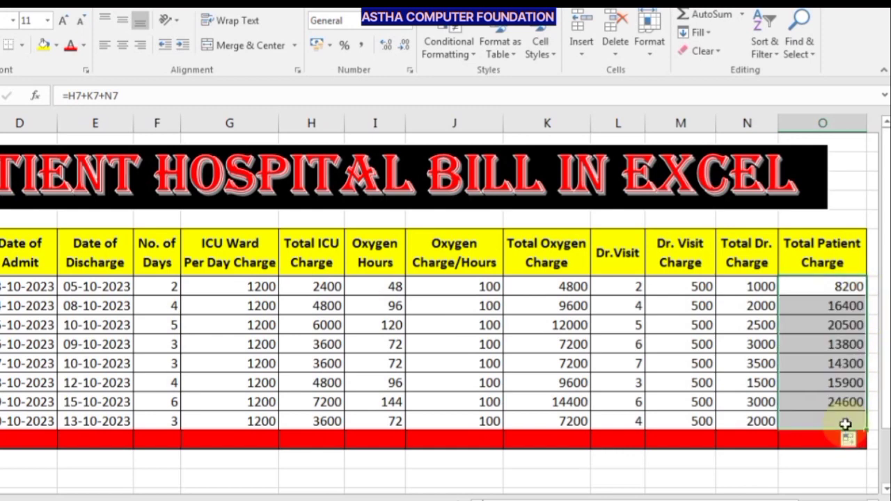
pyautogui.click(834, 365)
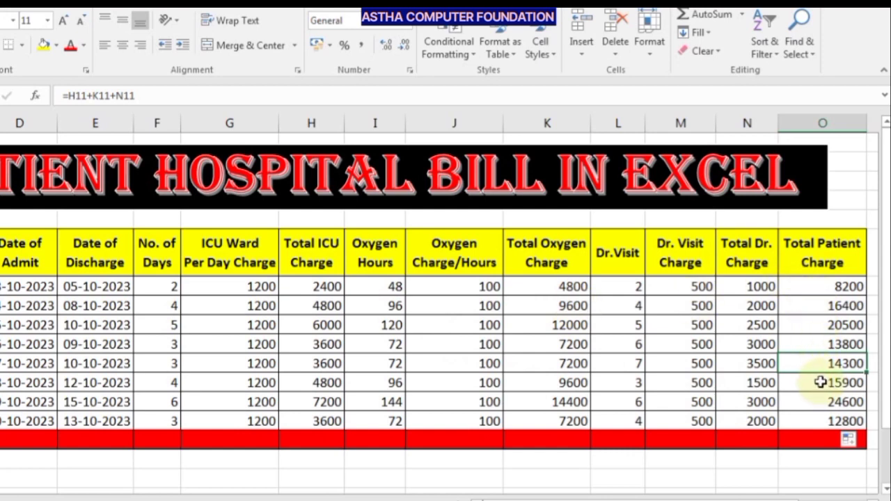
pyautogui.moveTo(814, 285); pyautogui.dragTo(812, 433)
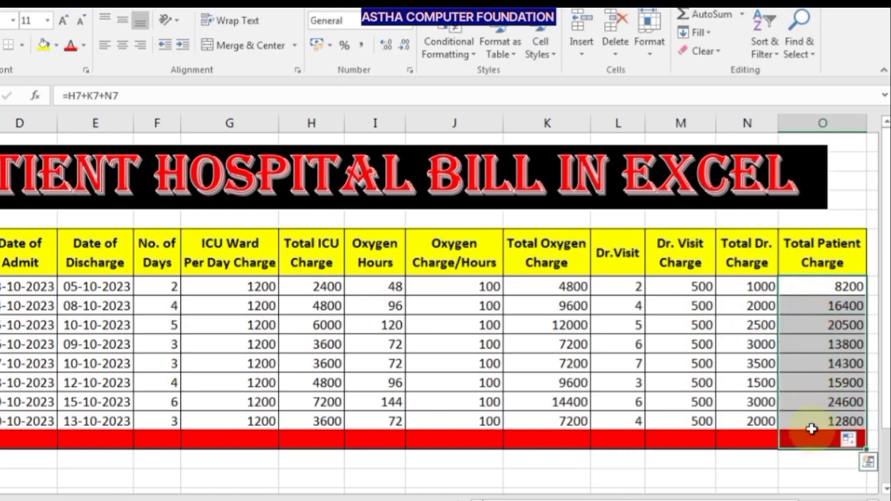
pyautogui.click(684, 14)
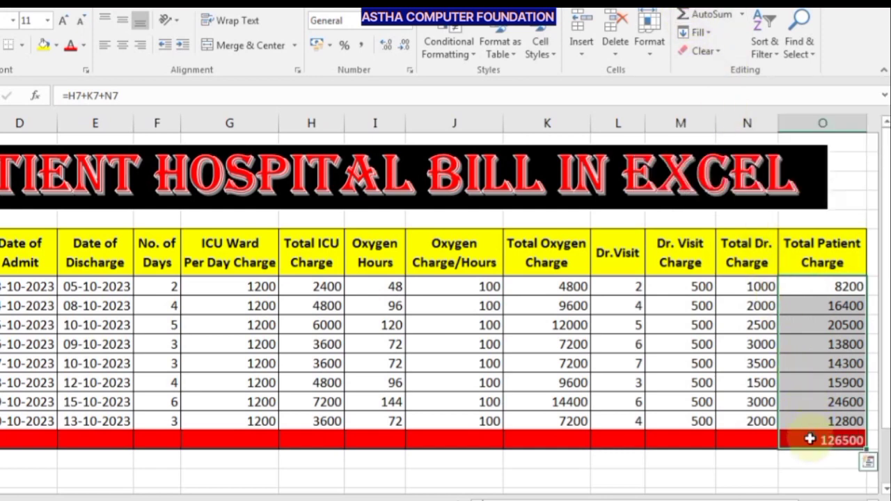
pyautogui.click(731, 290)
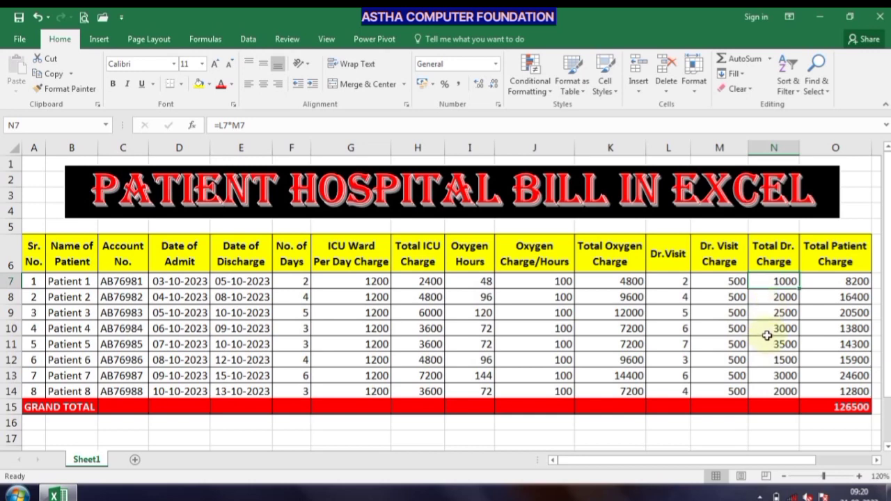
# - Sum the Total Dr. Charge column into N15 with Alt+=, giving 18500
pyautogui.click(768, 407)
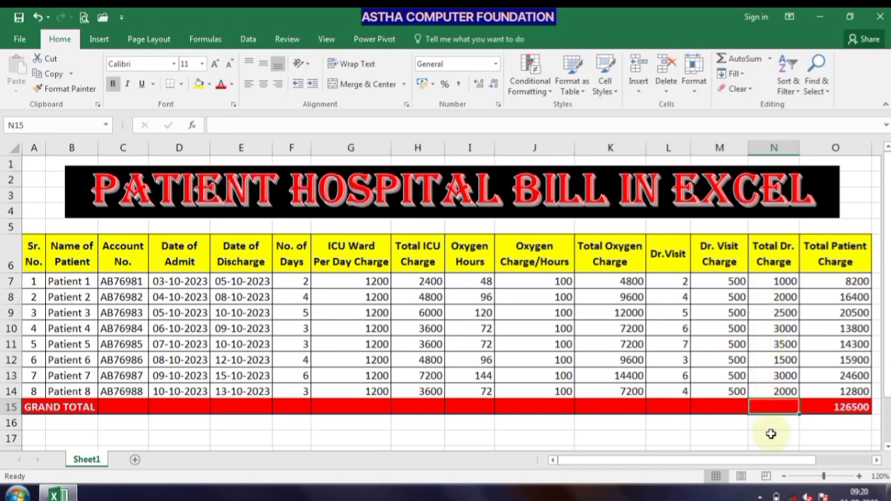
pyautogui.hotkey('alt', '=')
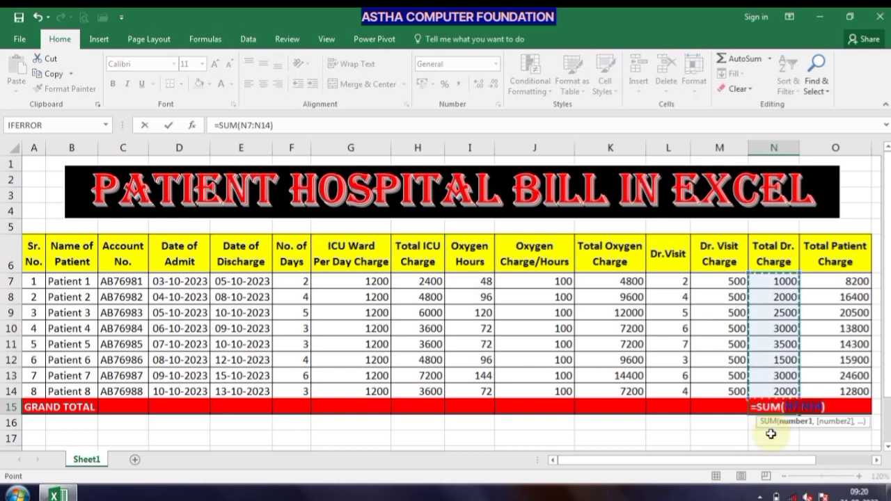
pyautogui.press('Return')
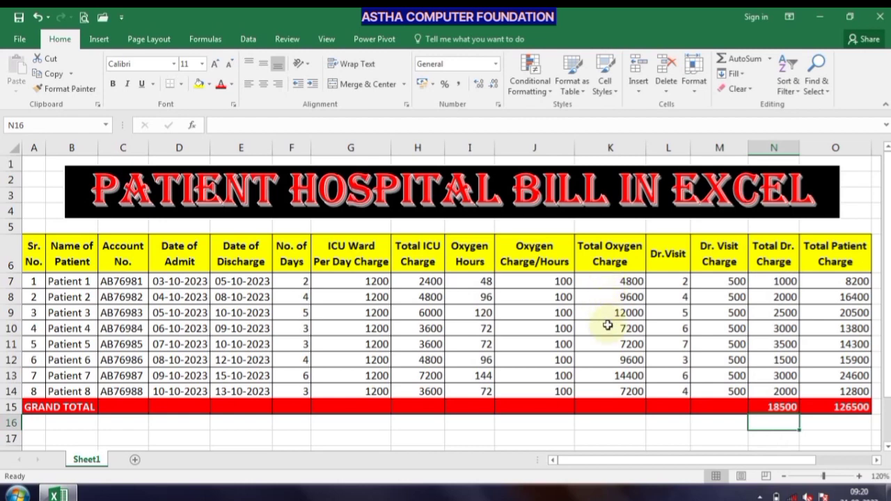
# - Sum the Total Oxygen Charge column into K15 with Alt+=, giving 72000
pyautogui.click(610, 410)
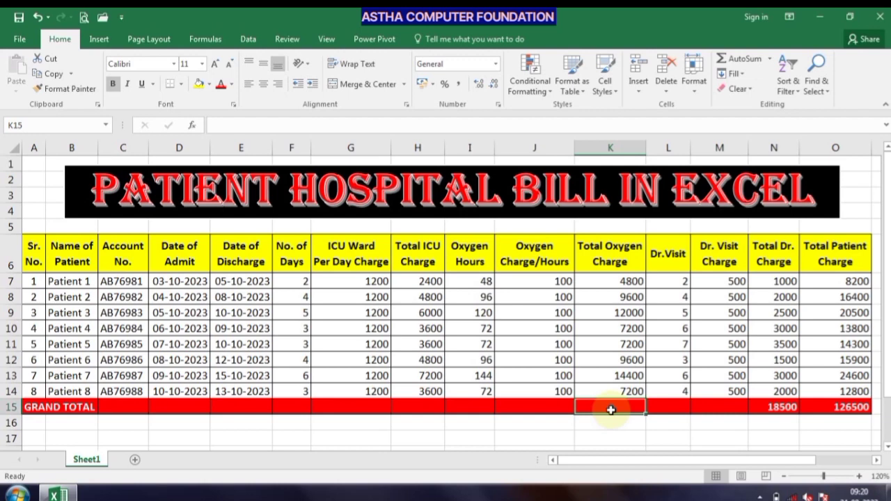
pyautogui.hotkey('alt', '=')
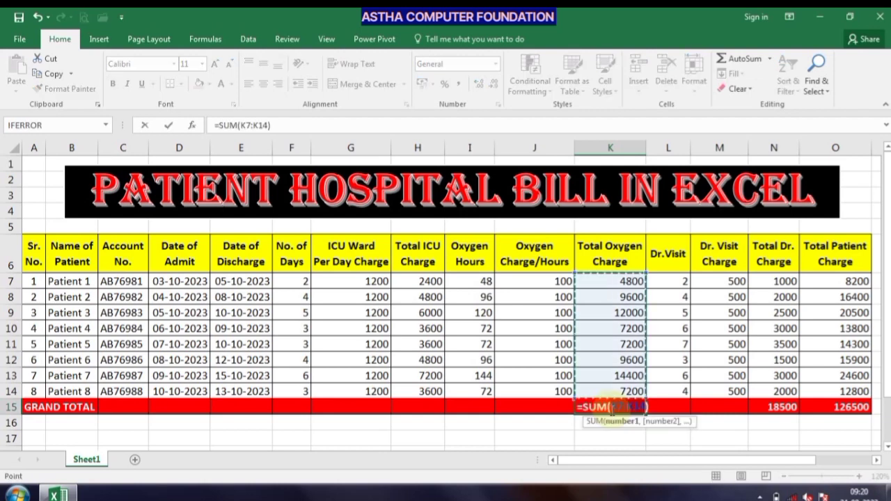
pyautogui.press('Return')
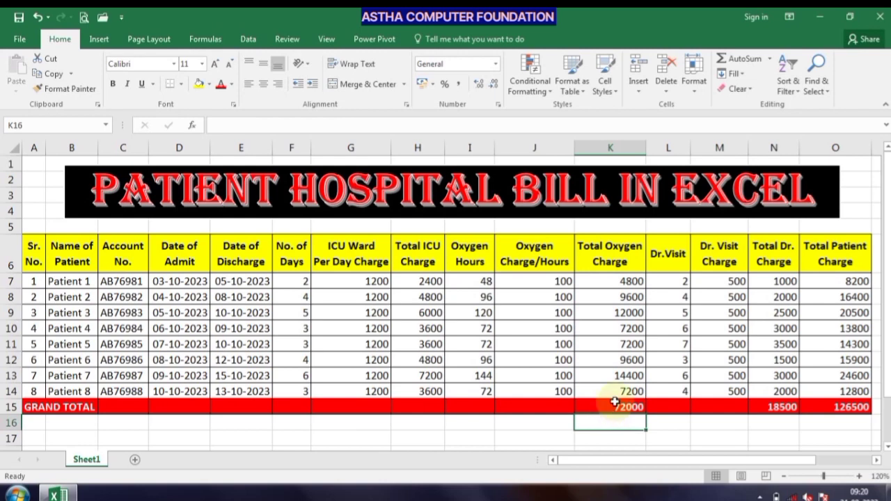
pyautogui.click(422, 406)
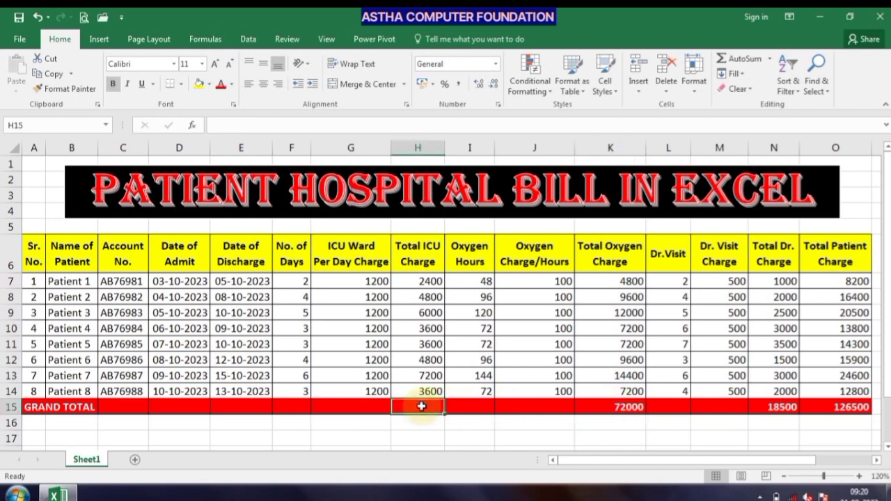
# - Insert =SUM(H7:H14) in H15 for the 36000 Total ICU Charge grand total
pyautogui.hotkey('alt', '=')
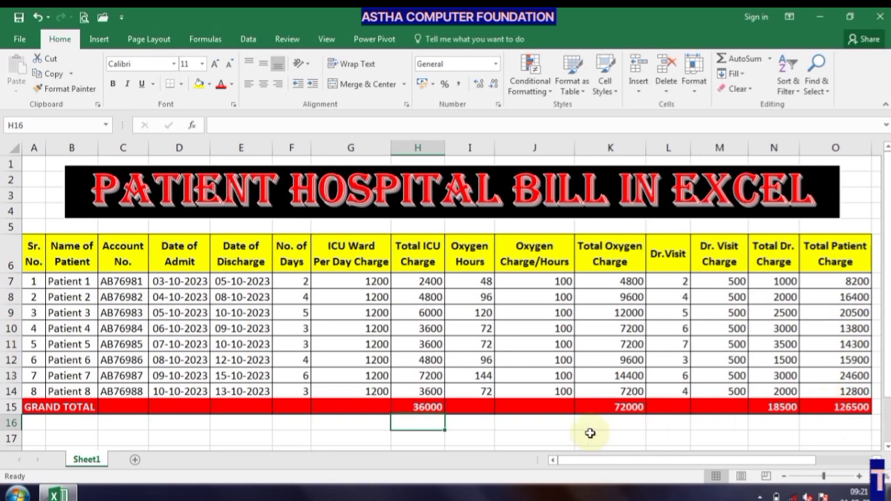
pyautogui.click(323, 407)
pyautogui.click(261, 328)
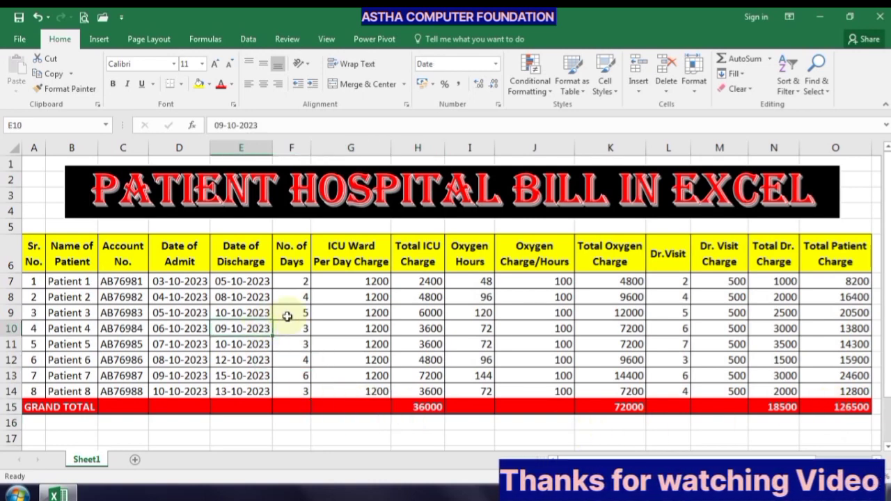